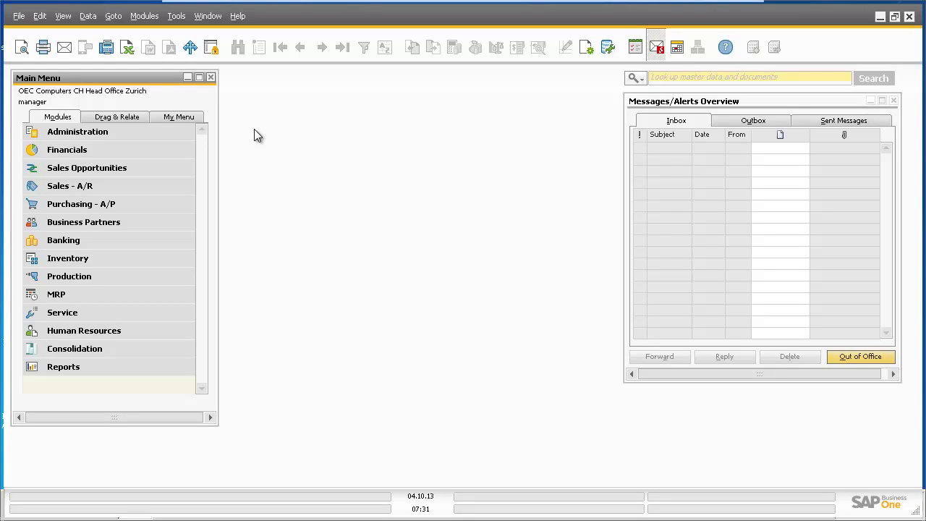
Step: Open Global Data Authorizations under Administration > Setup > Intercompany and select the fourth user
left_click(174, 131)
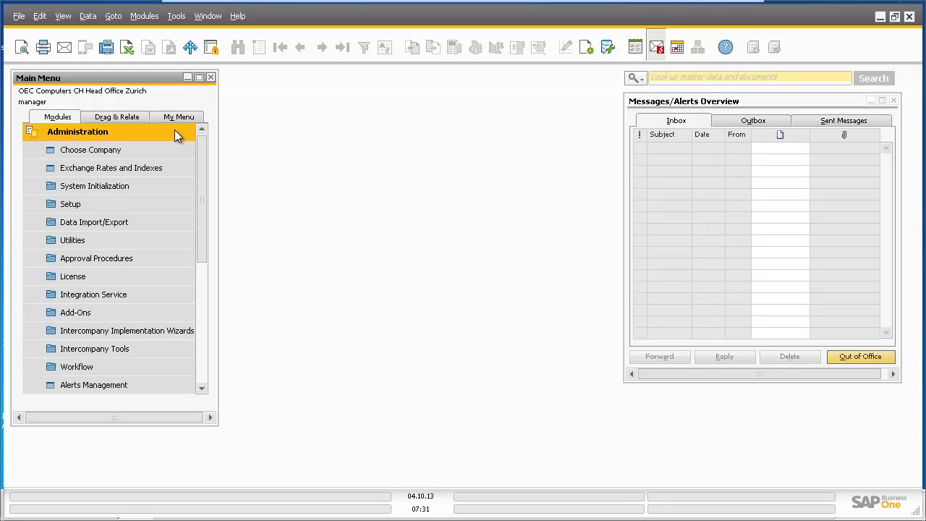
left_click(162, 206)
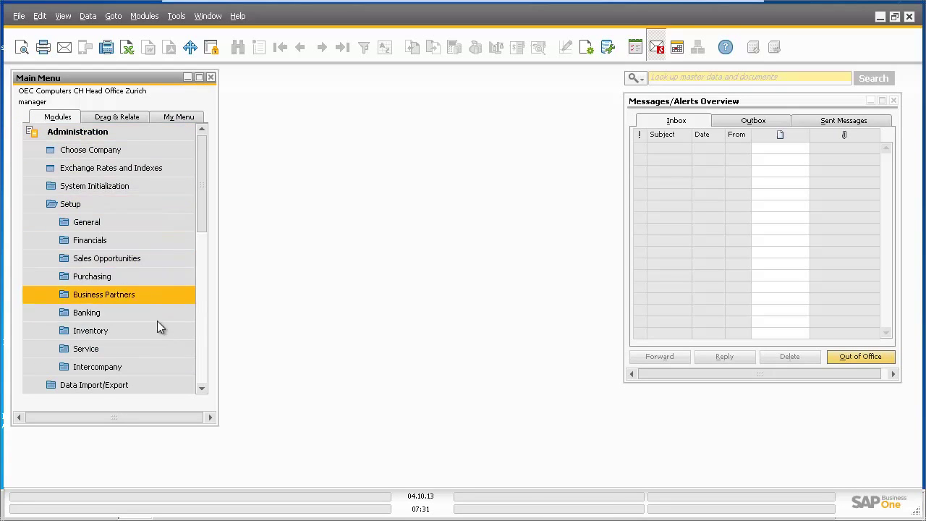
left_click(156, 366)
left_click_drag(204, 249, 201, 275)
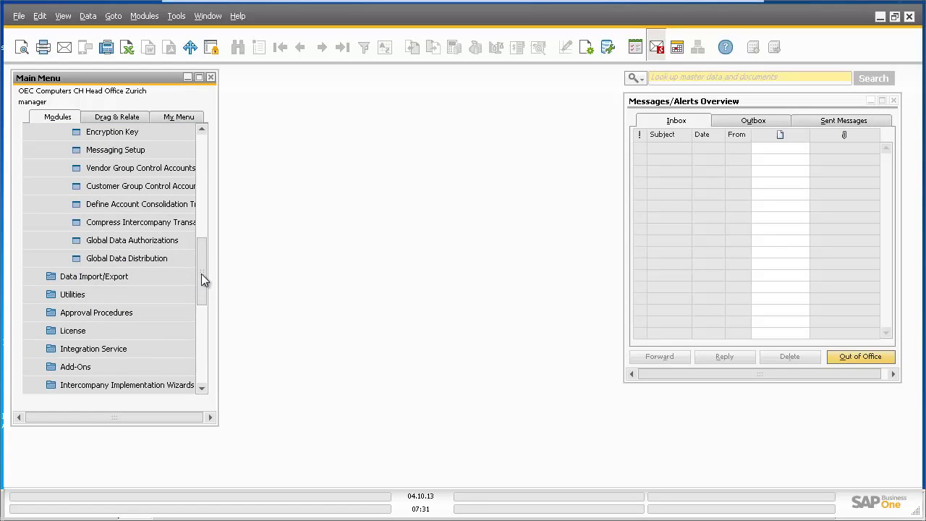
left_click(181, 240)
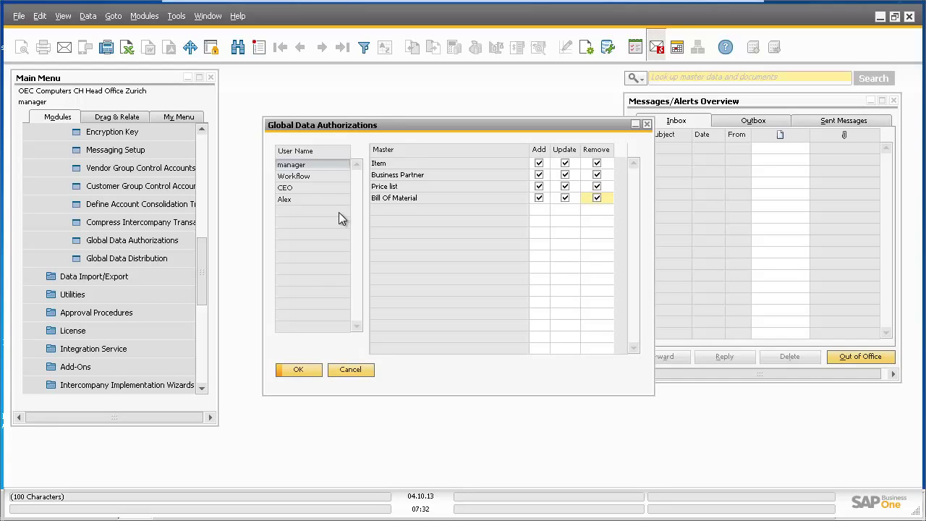
left_click(326, 202)
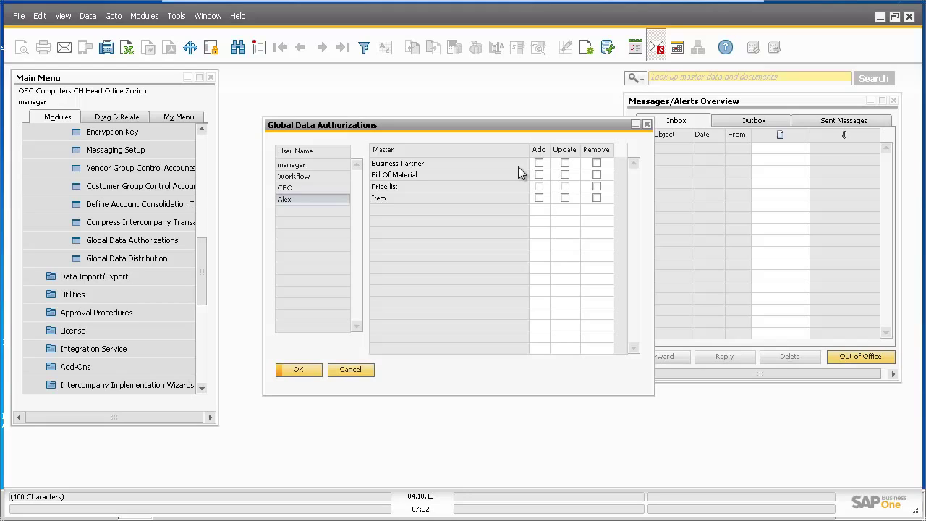
Step: Grant add, update and remove rights on business partners, bills of material, price lists and items, then save
left_click(538, 164)
left_click(564, 164)
left_click(564, 174)
left_click(565, 185)
left_click(565, 198)
left_click(596, 163)
left_click(597, 174)
left_click(596, 186)
left_click(312, 371)
left_click(307, 366)
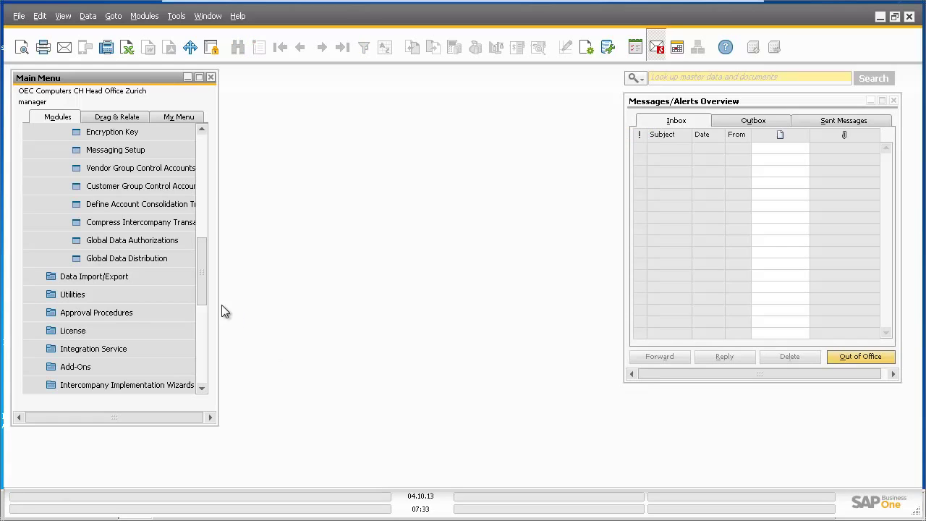
Step: Change user from Choose Company, entering the new user ID and password
left_click_drag(203, 293, 201, 160)
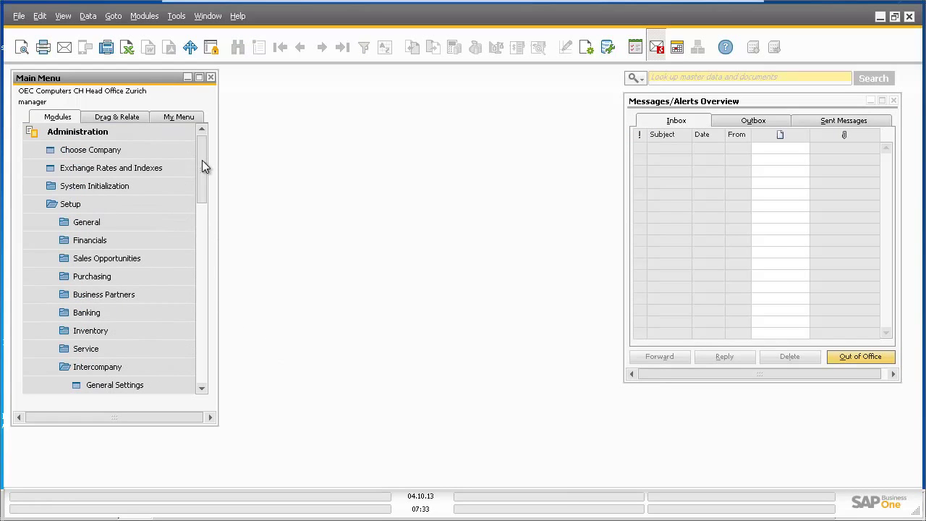
left_click(127, 149)
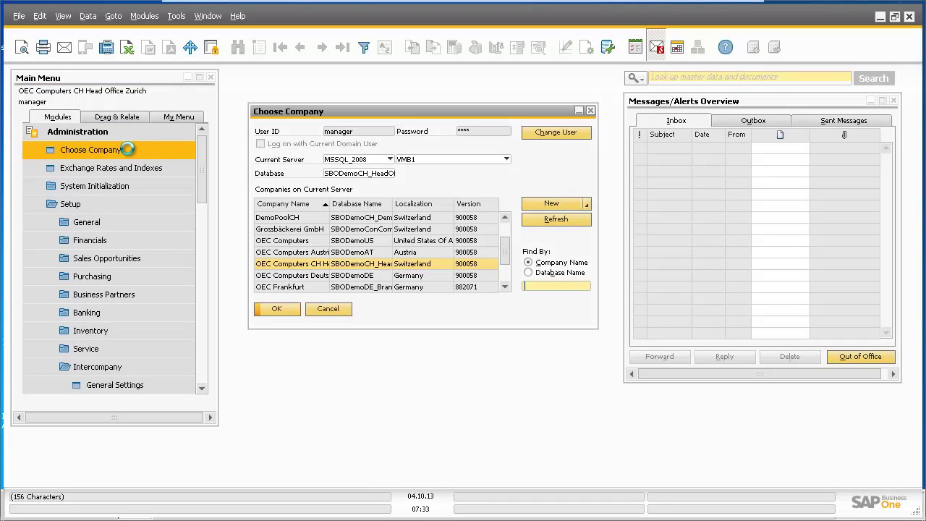
left_click(540, 132)
type("Alex")
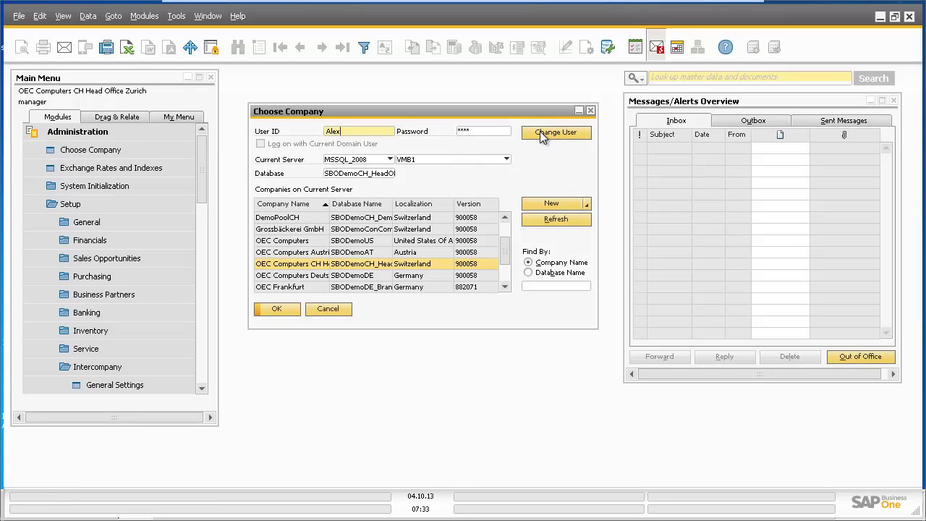
key("Tab")
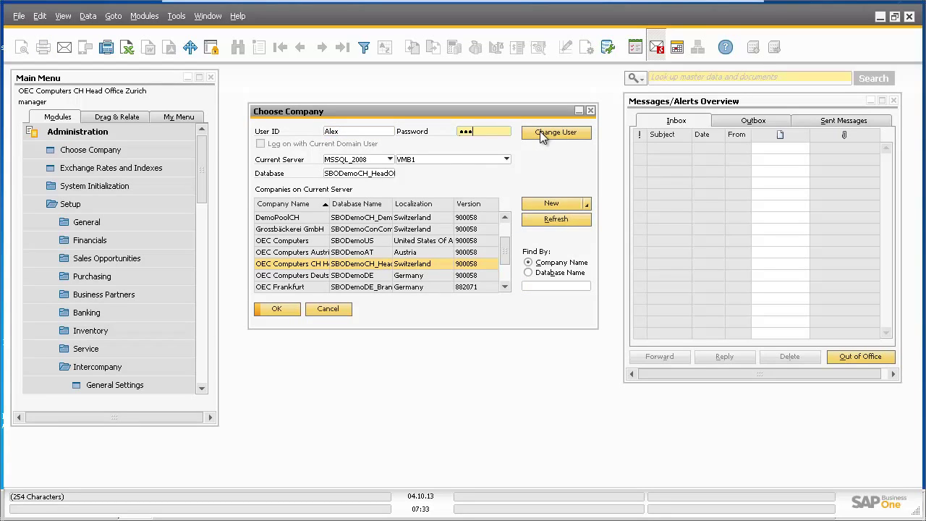
left_click(277, 308)
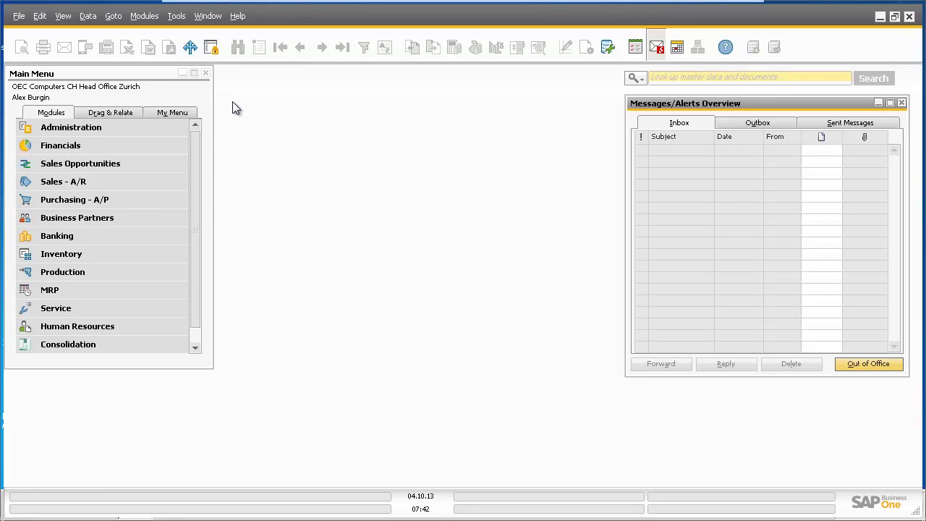
Step: Open Global Data Distribution under Administration > Setup > Intercompany
left_click(171, 126)
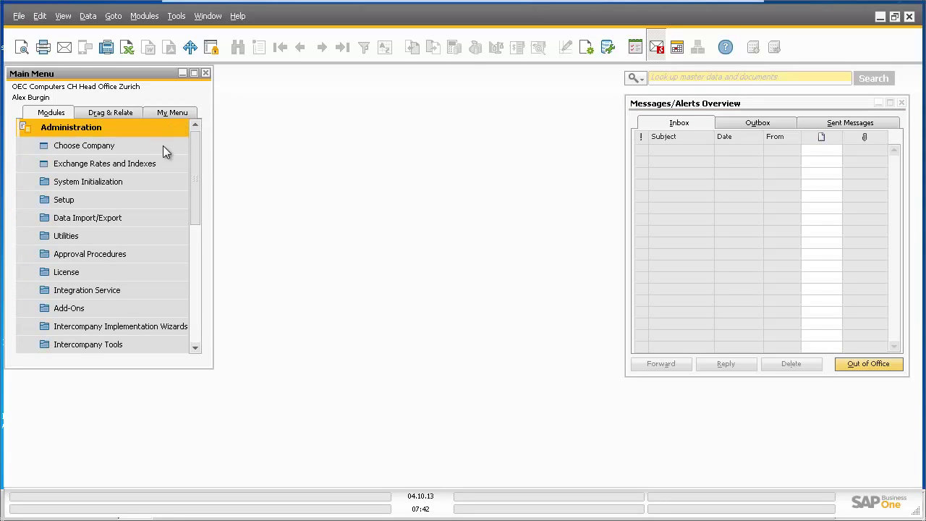
left_click(151, 195)
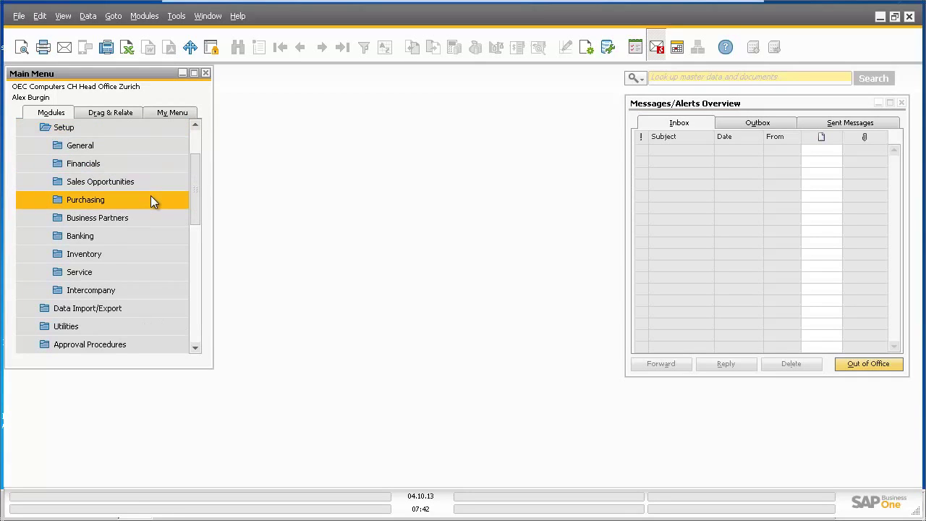
left_click(144, 287)
left_click_drag(193, 207, 192, 240)
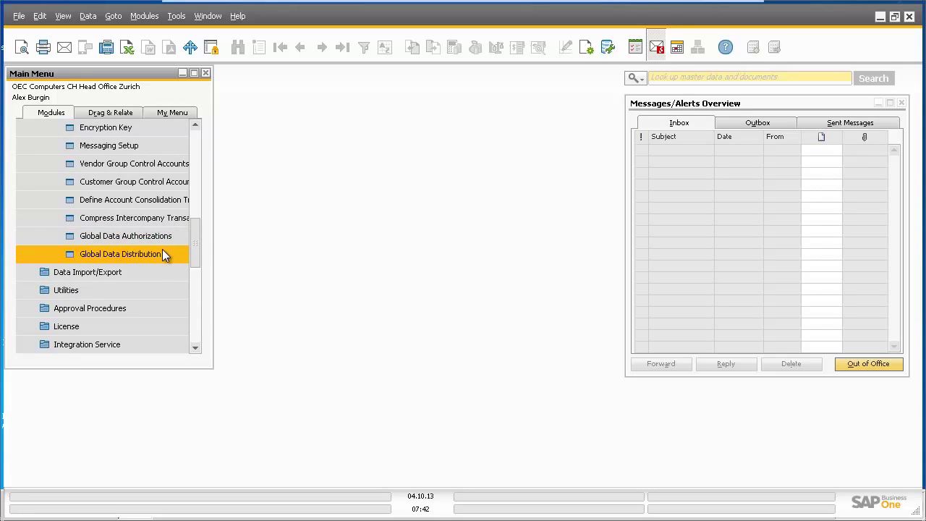
left_click(162, 250)
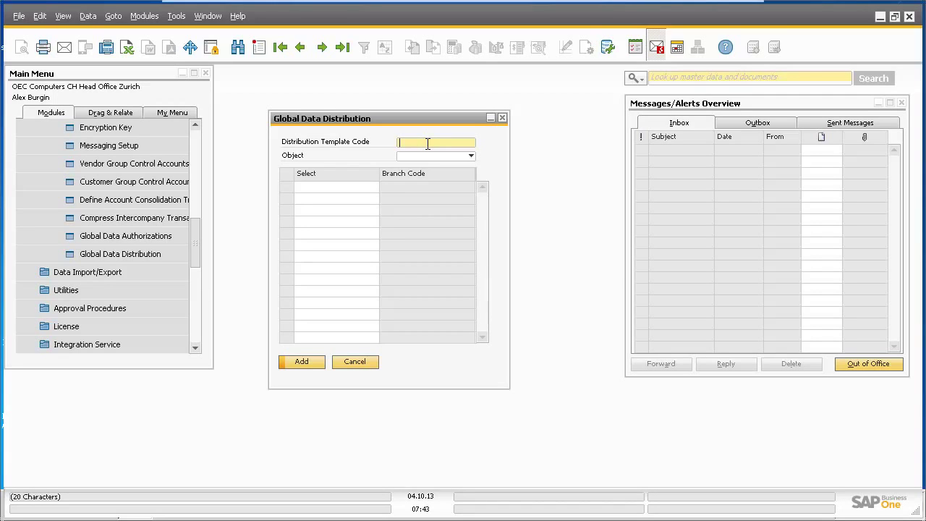
Step: Add template 'IBM Campaign 2013' for the Item object, targeting CH_Branch01 and CH_HeadO
type("IBM Campaign 2013")
left_click(470, 156)
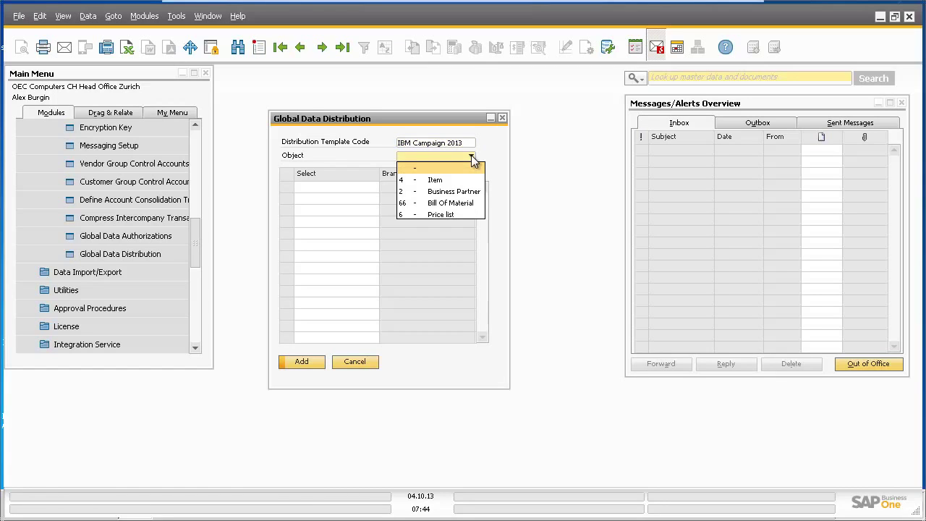
left_click(467, 179)
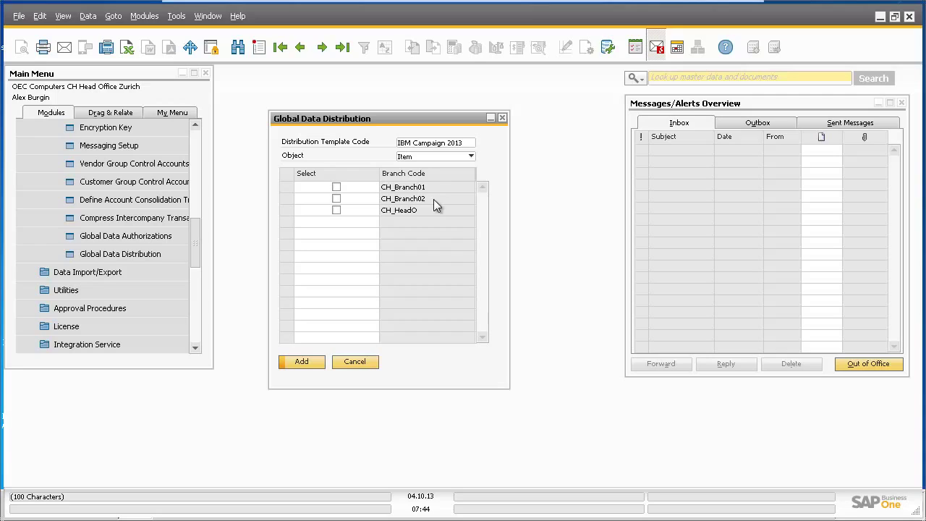
left_click(335, 188)
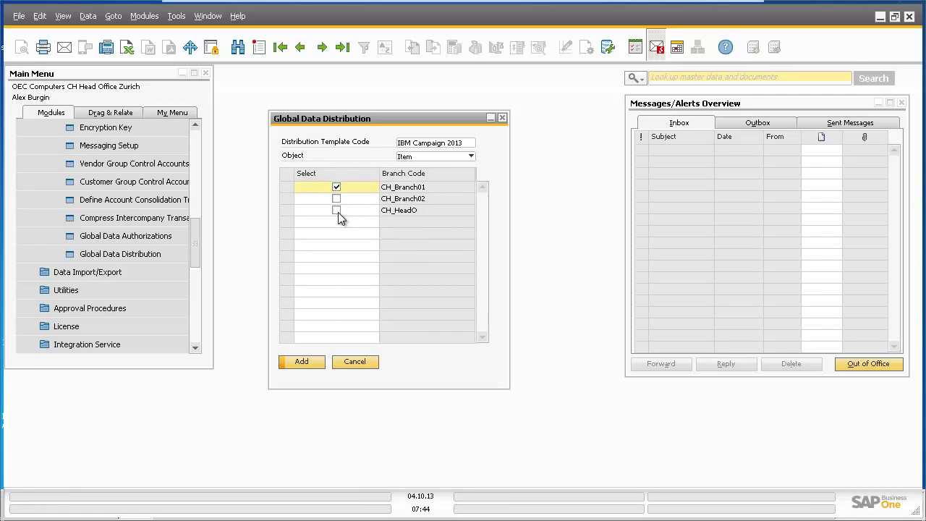
left_click(336, 211)
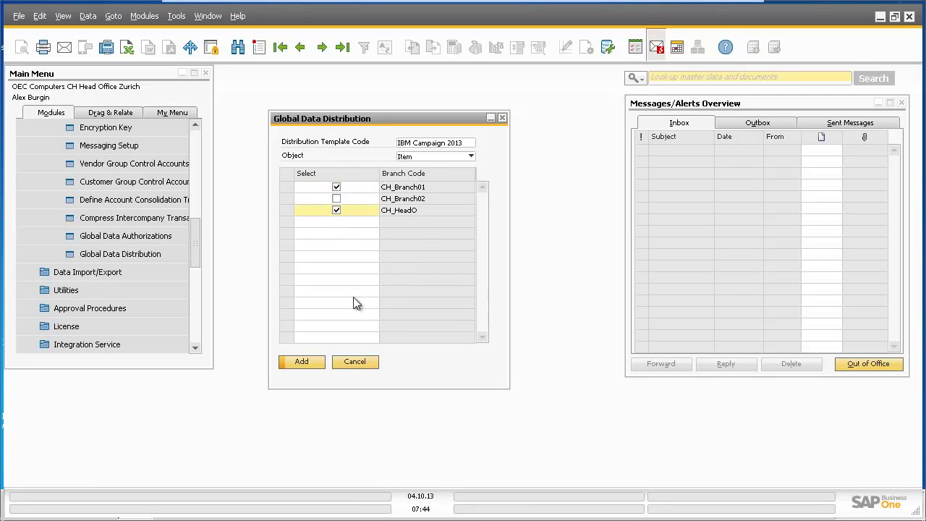
left_click(307, 361)
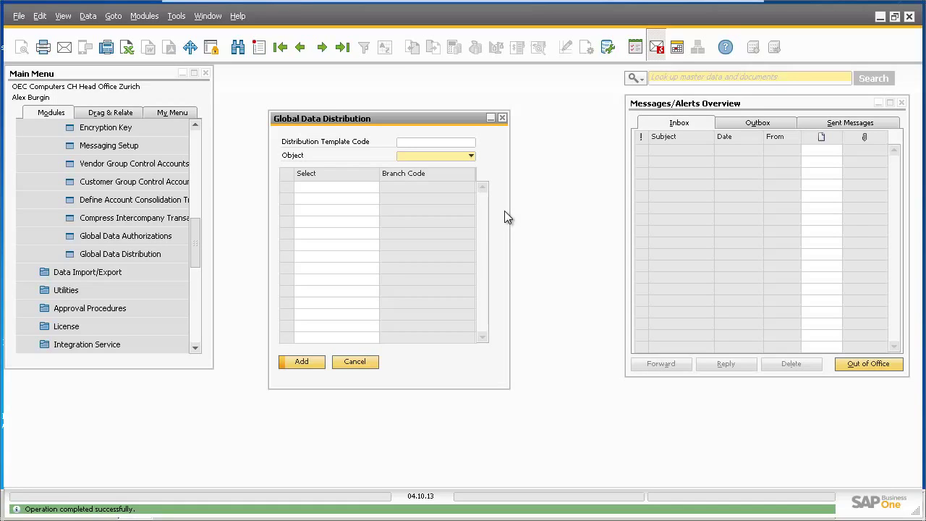
Step: Add template 'IBM Campaign PL' with object Price list, targeting CH_Branch01 and CH_HeadO
left_click(443, 144)
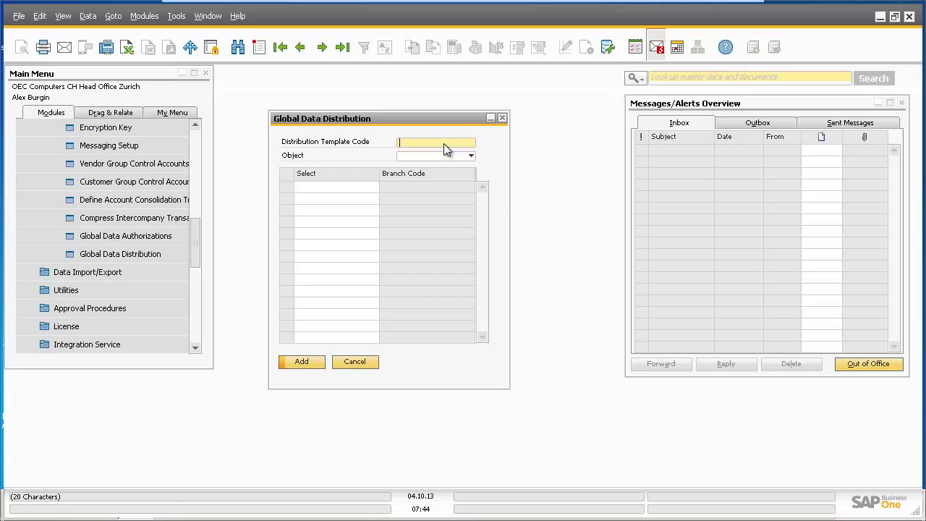
type("IBM Campaign PL")
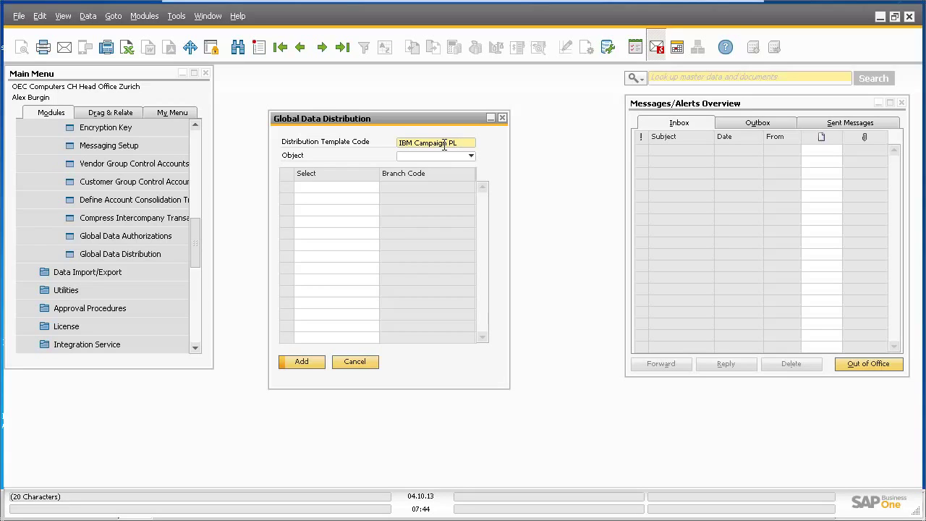
left_click(471, 155)
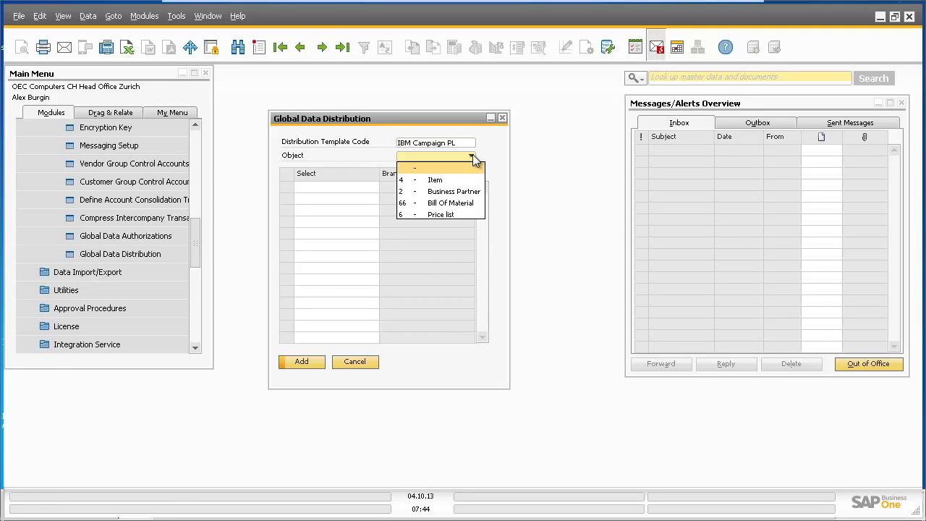
left_click(462, 212)
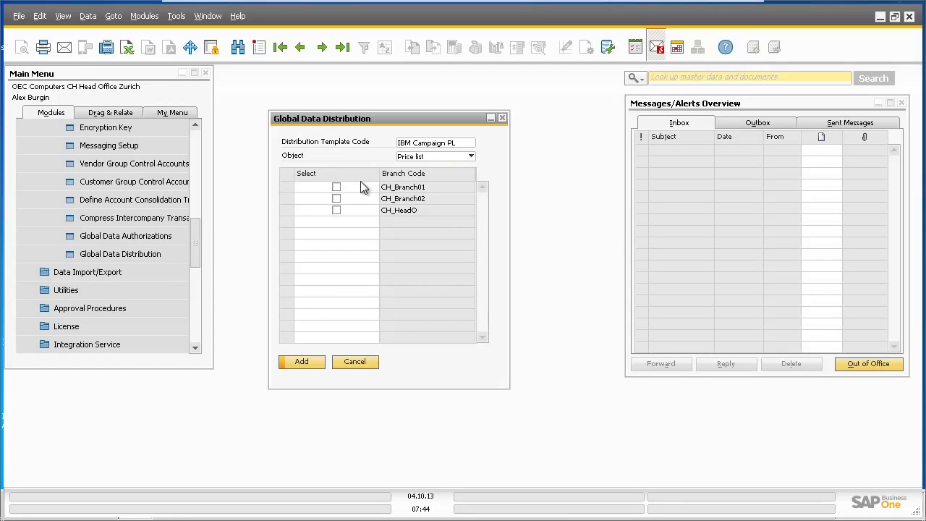
left_click(337, 187)
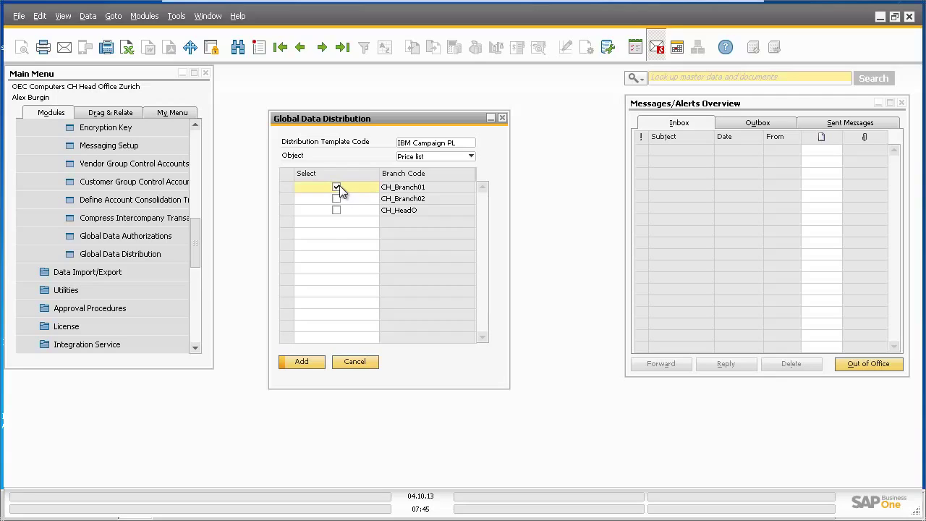
left_click(336, 210)
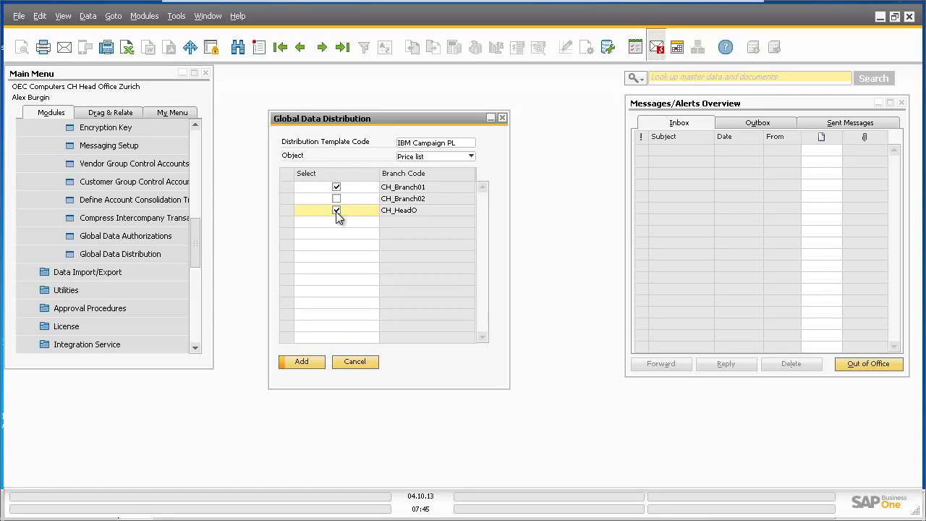
left_click(302, 361)
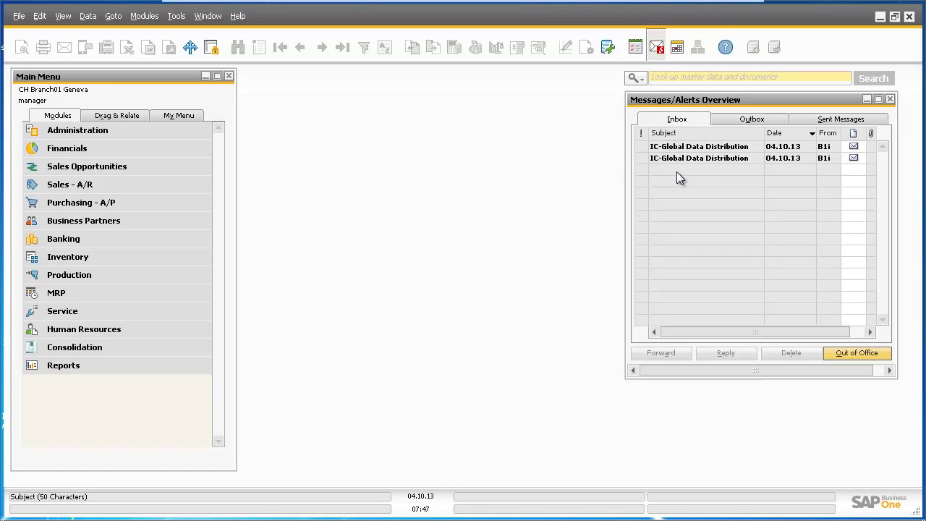
Step: Read both IC-Global Data Distribution messages in the branch inbox
left_click(702, 149)
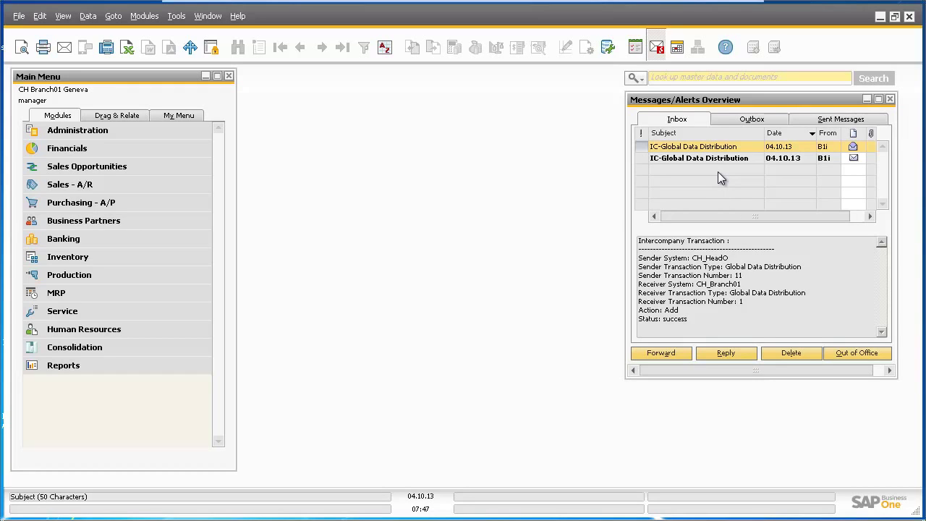
left_click(734, 157)
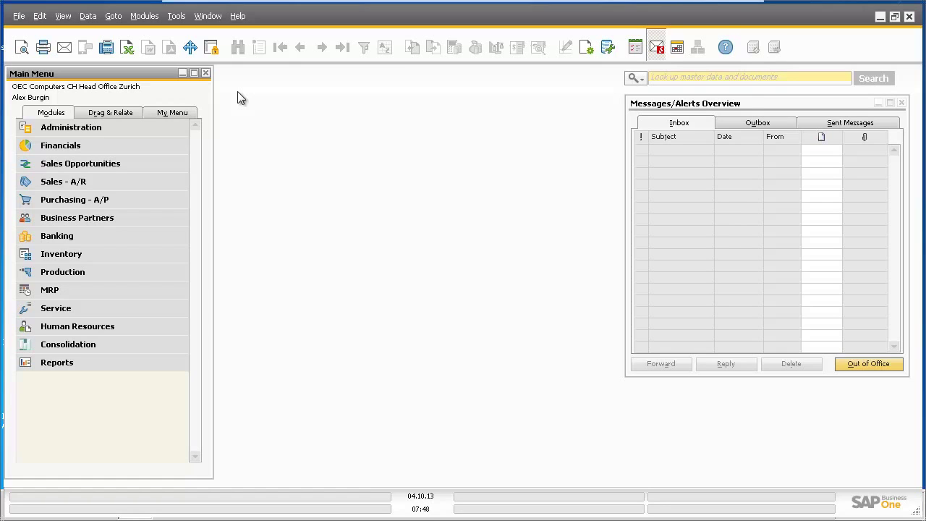
Step: Open the Item Groups setup window from Administration > Setup > Inventory
left_click(162, 130)
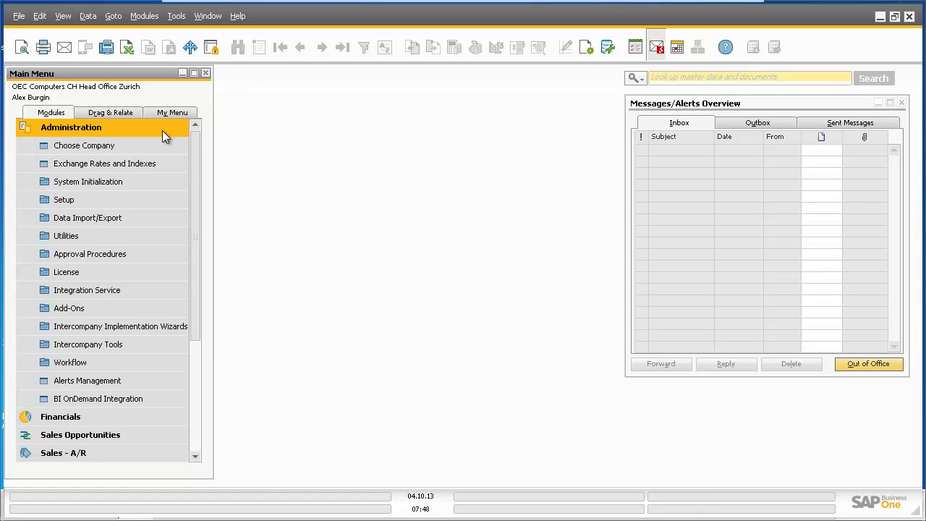
left_click(161, 198)
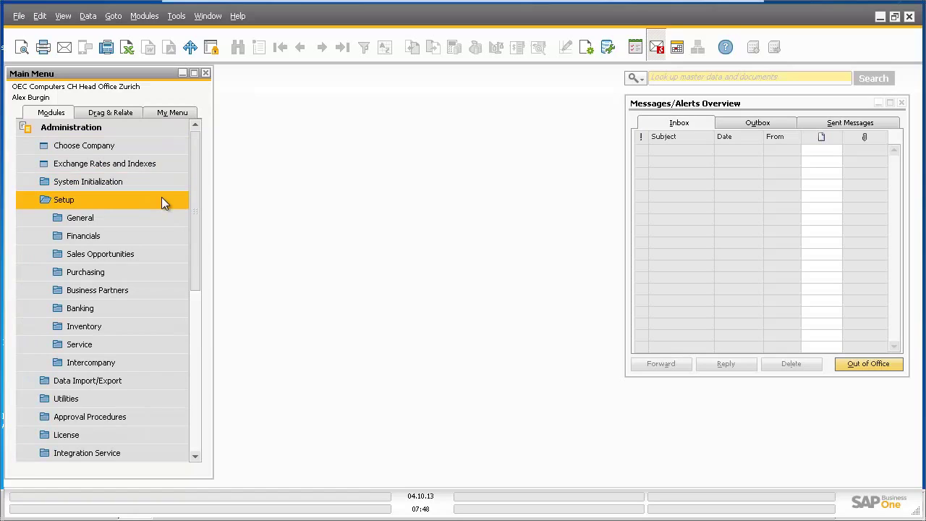
left_click(155, 325)
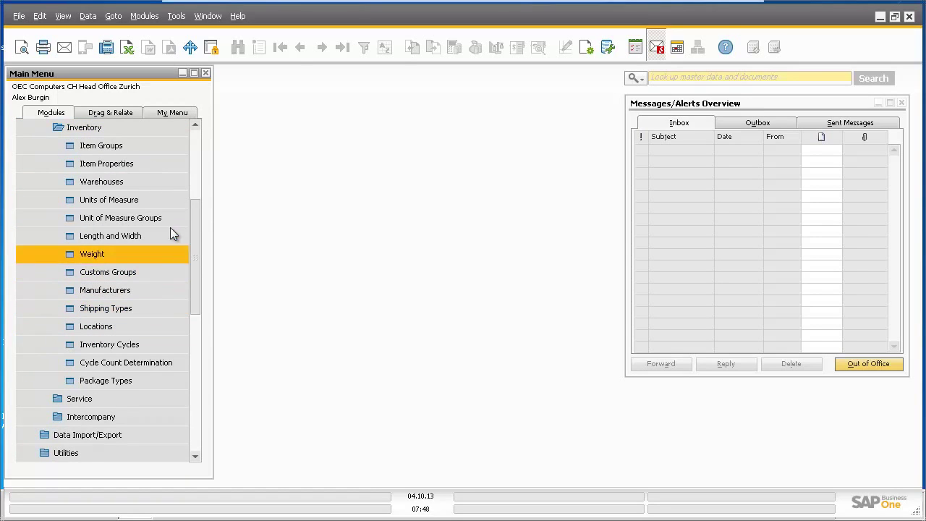
left_click(165, 145)
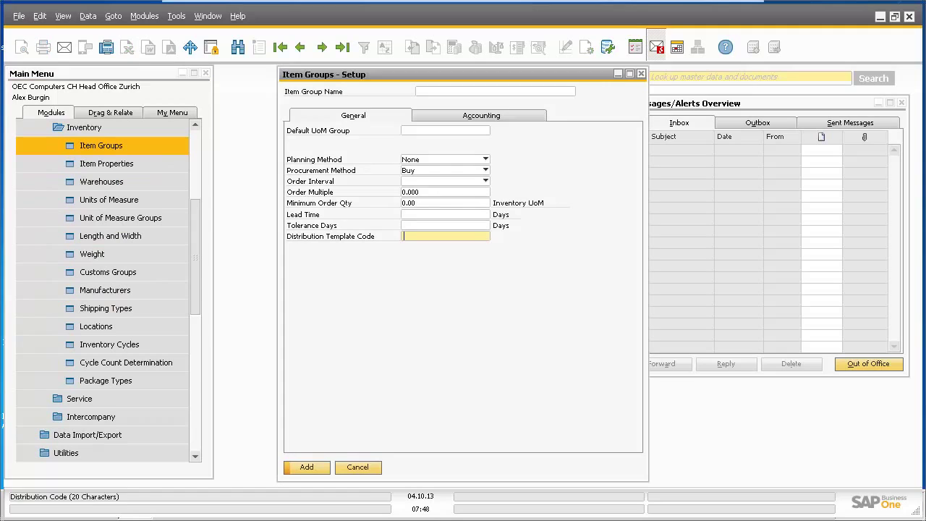
left_click_drag(428, 72, 405, 77)
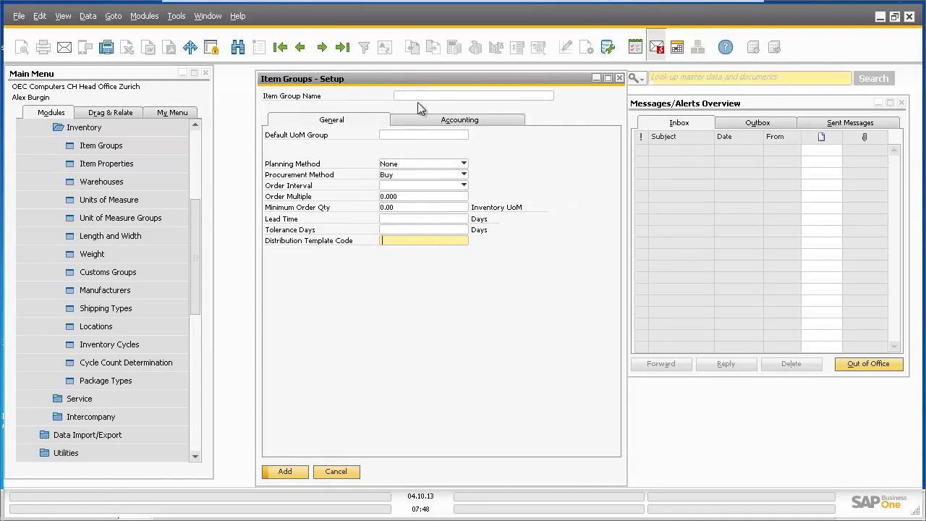
Step: Name the group 'IBM Campaign 2013' and list the distribution template codes
left_click(419, 96)
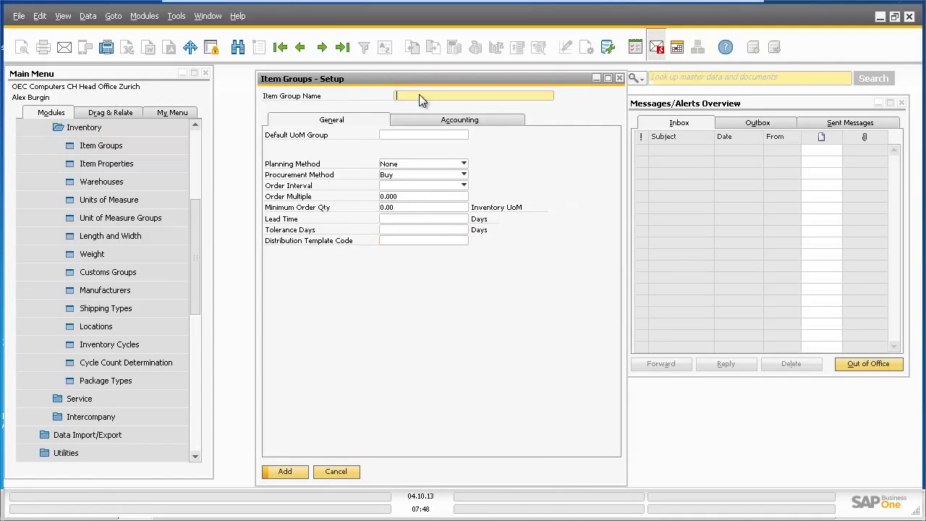
type("IBM")
type("IBM Campaign 2013")
left_click(410, 246)
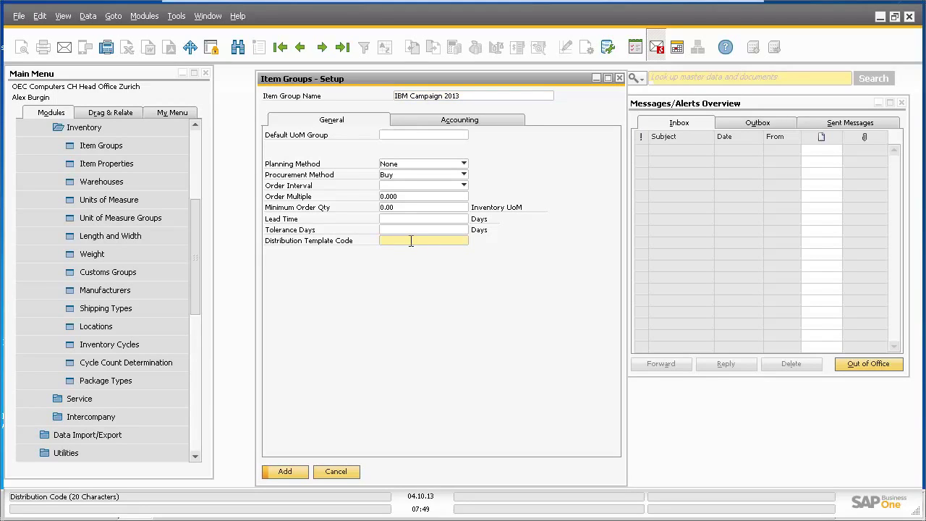
key("Tab")
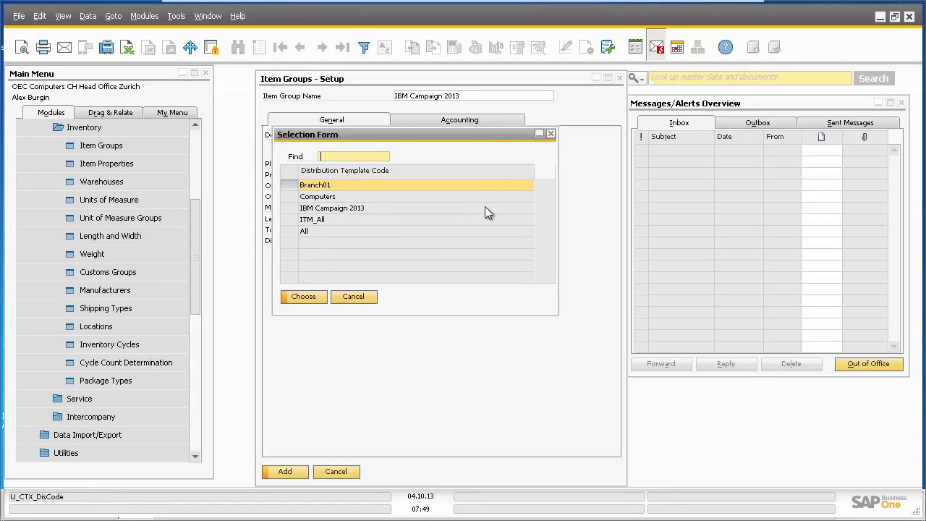
Step: Choose the IBM Campaign 2013 distribution template and add the item group
left_click_drag(487, 134, 527, 198)
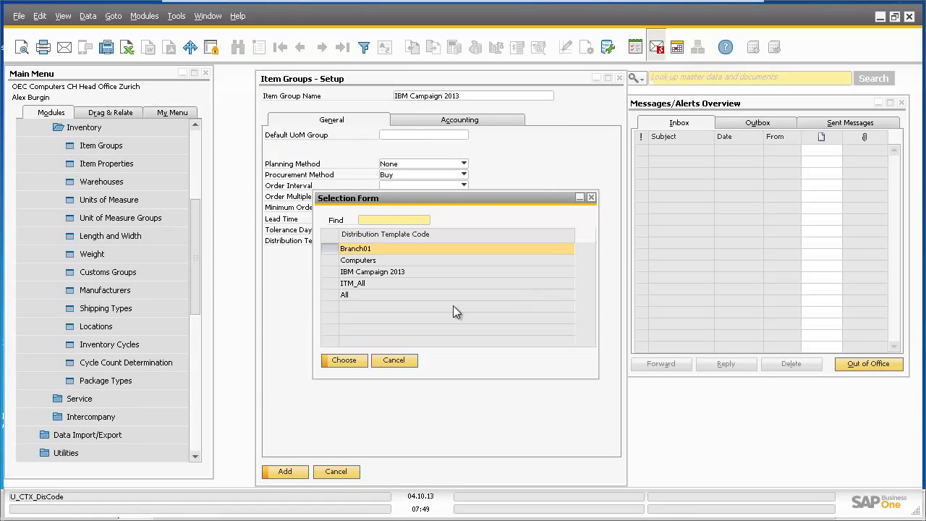
left_click(405, 271)
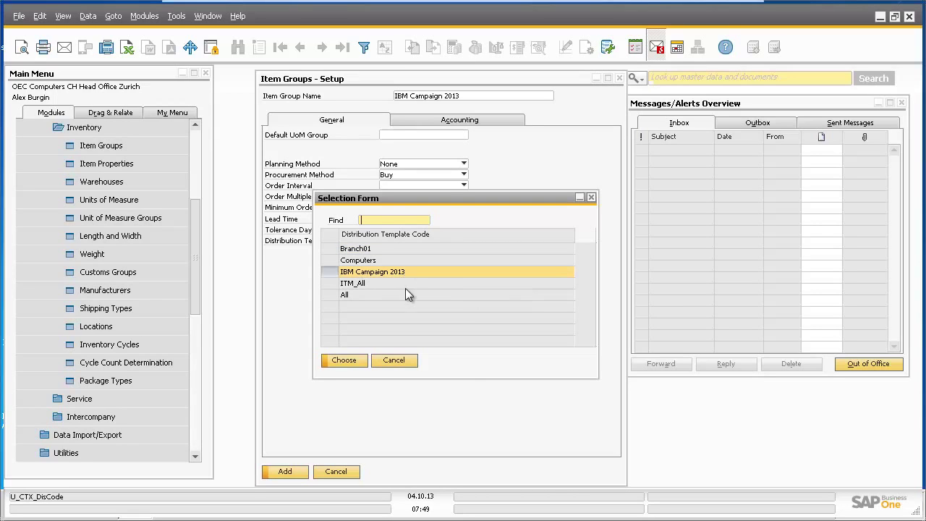
left_click(336, 362)
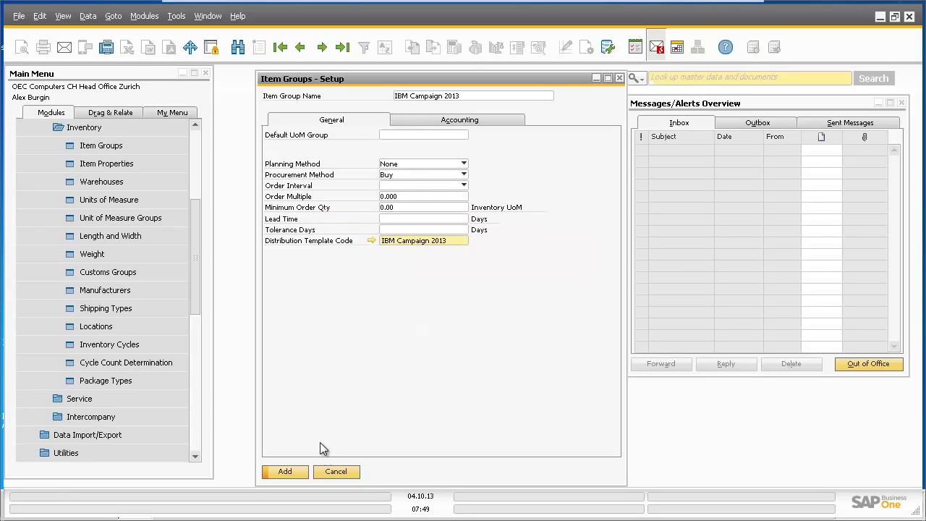
left_click(301, 471)
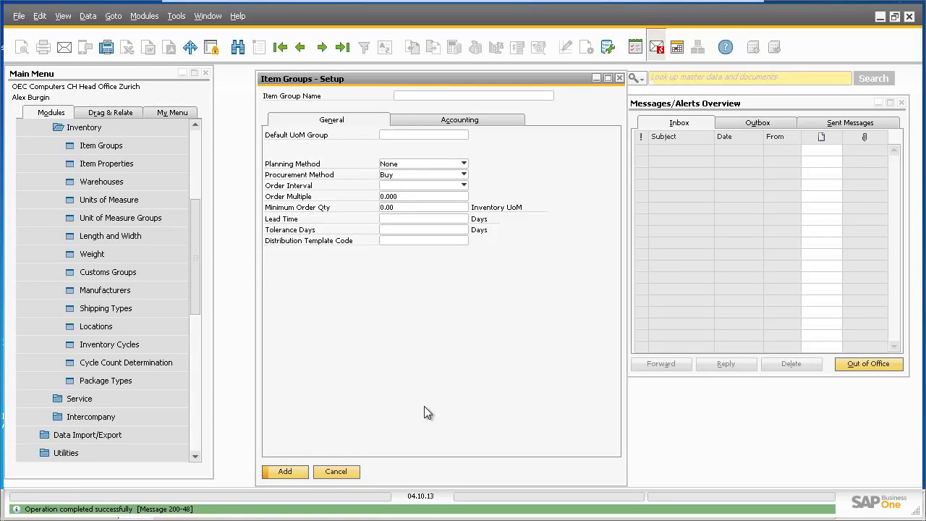
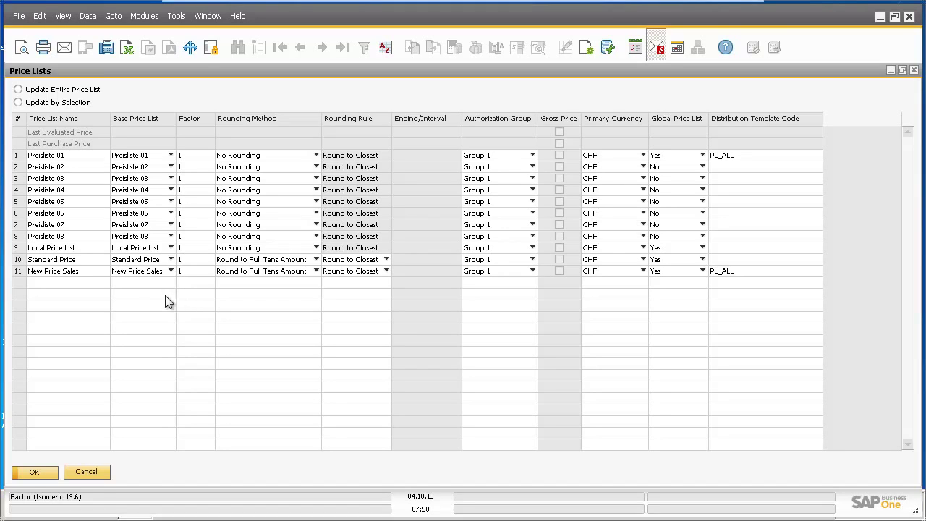
Step: Rename price list Preisliste 08 to 'IBM Campaign'
left_click(75, 237)
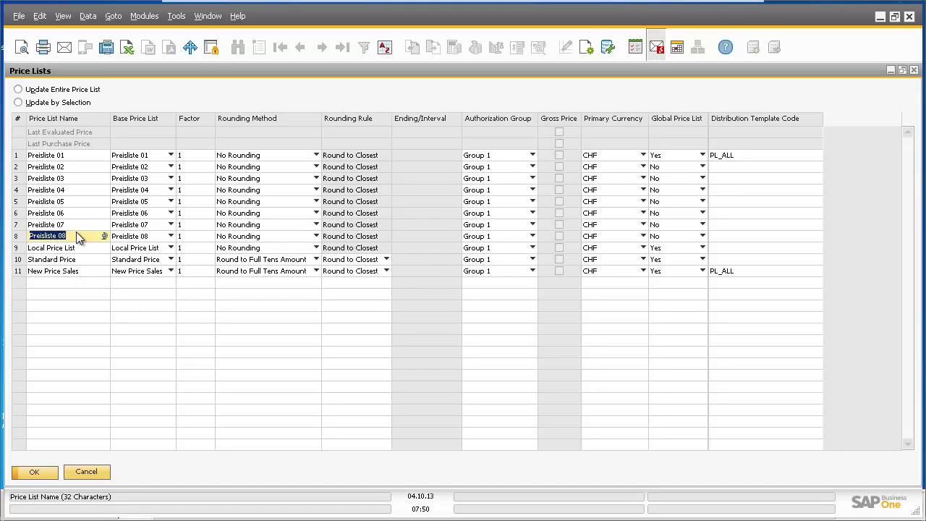
left_click(77, 234)
double_click(78, 234)
type("I")
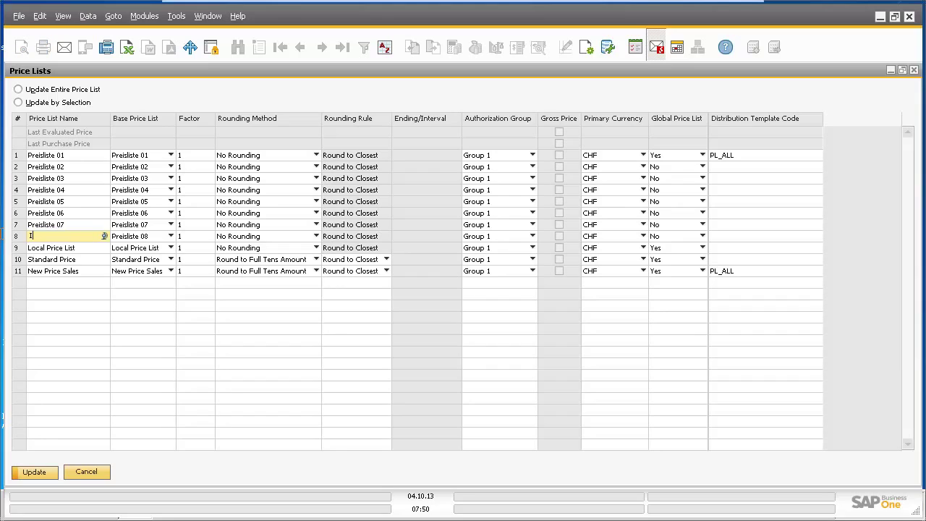
type("BM Campaign")
left_click(154, 237)
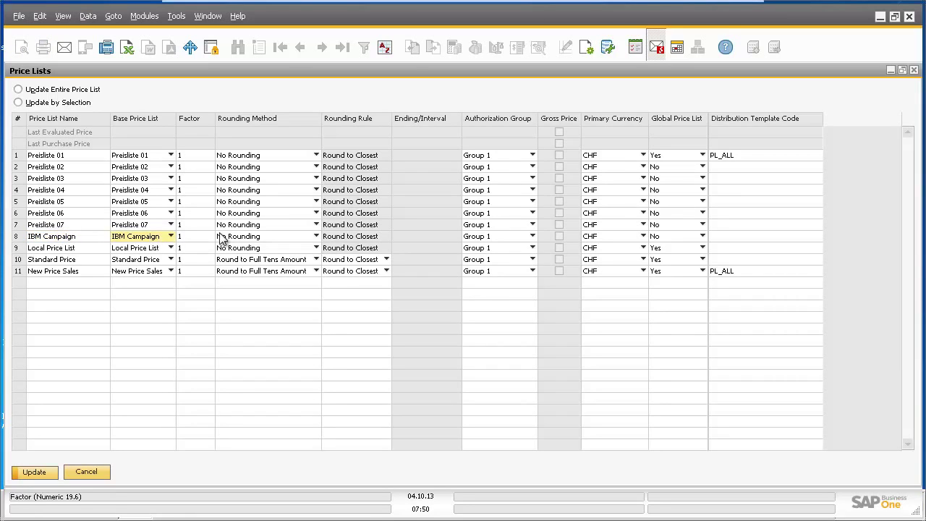
Step: Make IBM Campaign a global price list with distribution template IBM Campaign PL, then save
left_click(699, 237)
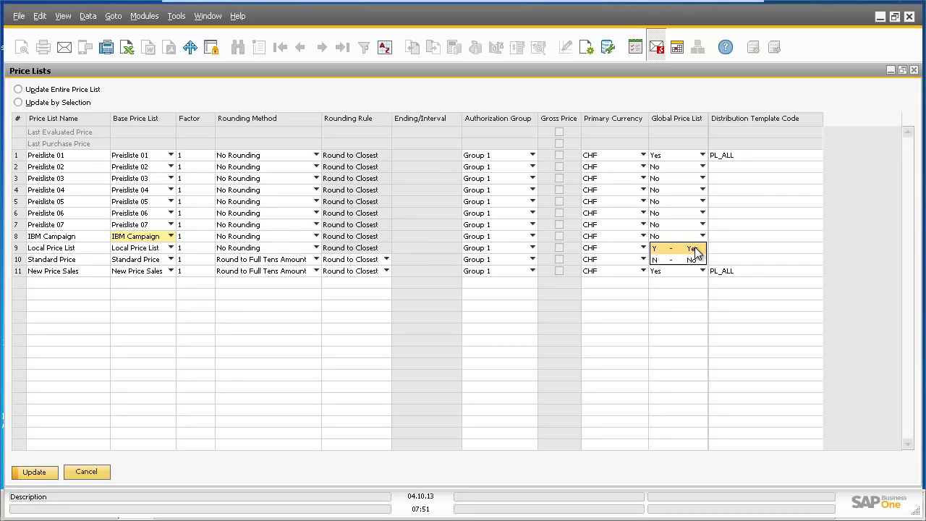
left_click(696, 247)
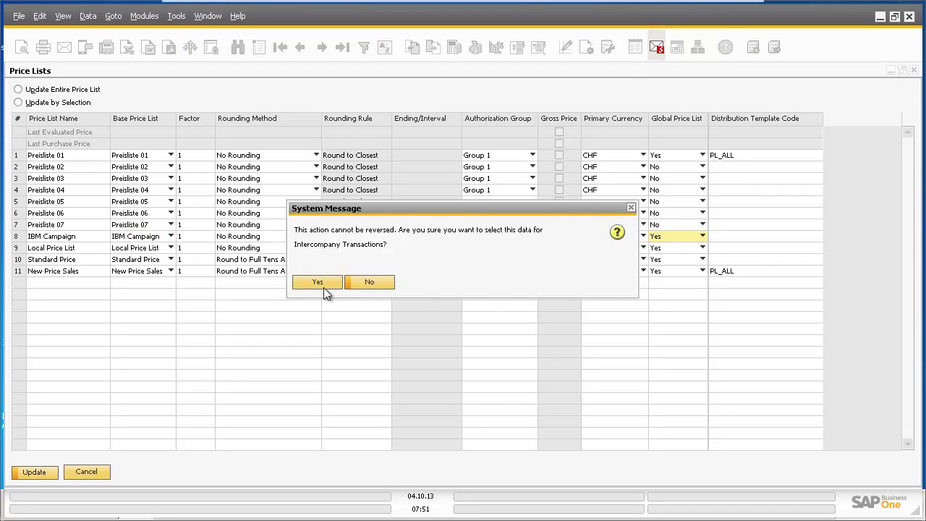
left_click(318, 282)
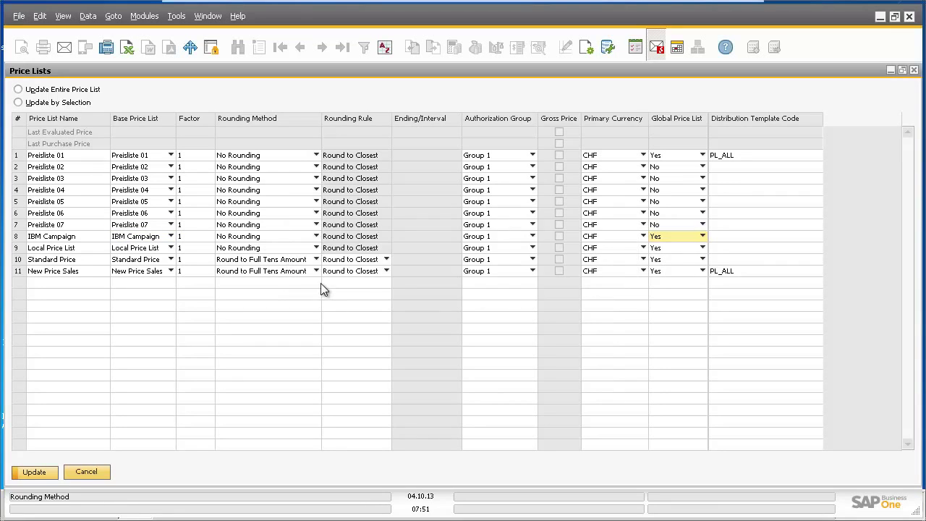
left_click(716, 236)
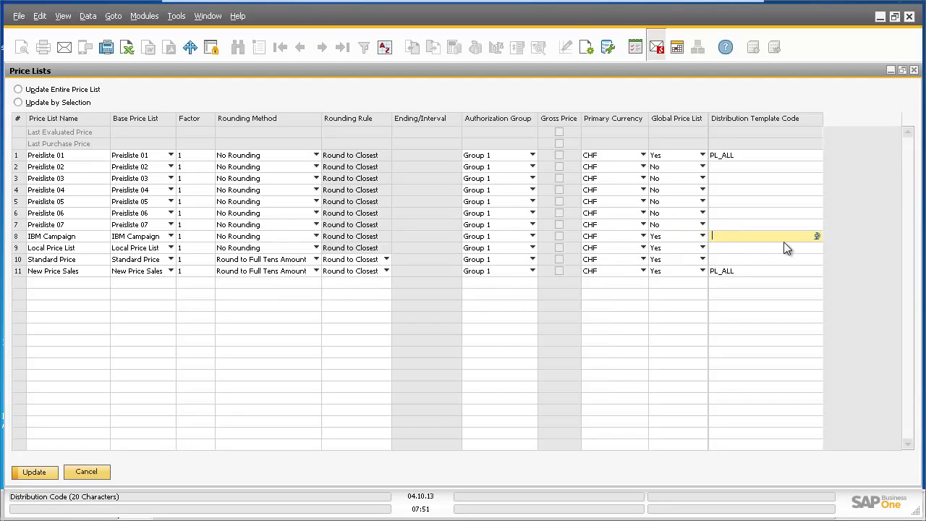
key("Tab")
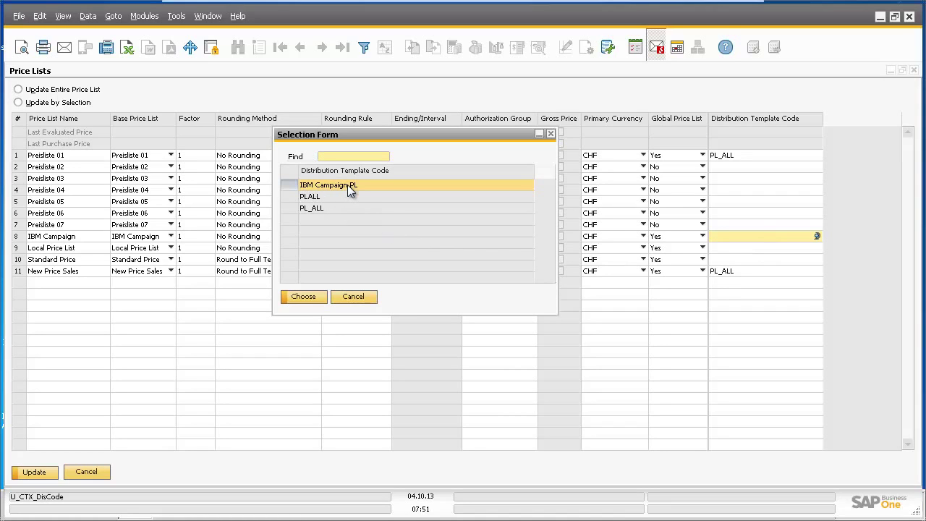
left_click(305, 294)
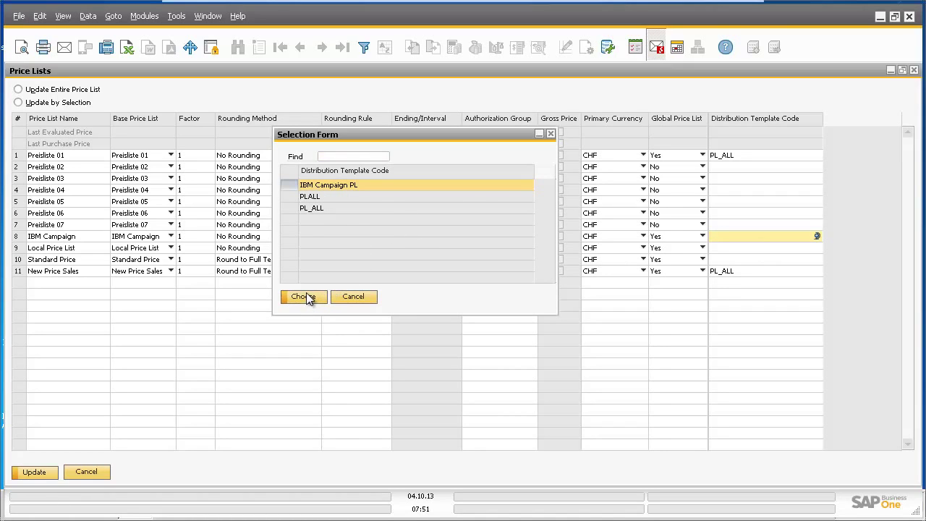
left_click(41, 471)
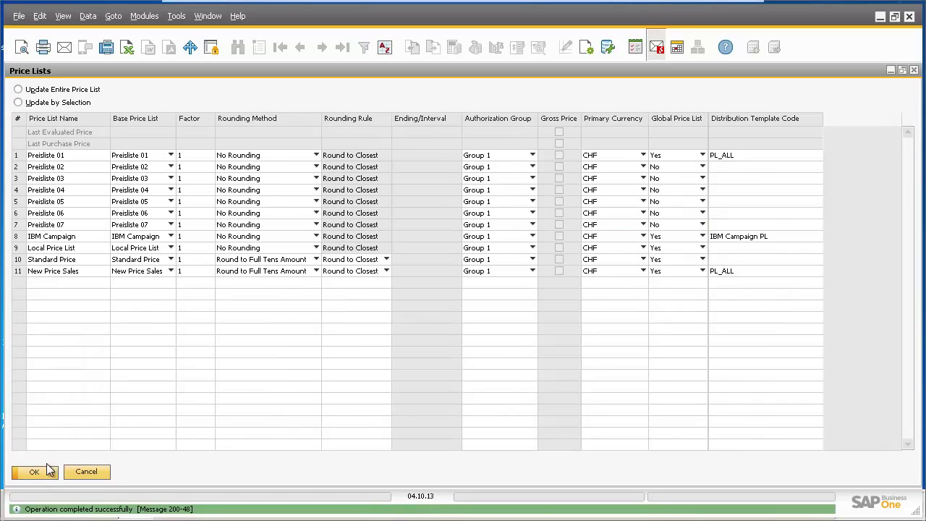
Step: Enter IBM Campaign unit prices 300, 140 and 220 for items A00001, A00002 and A00003
left_click(18, 236)
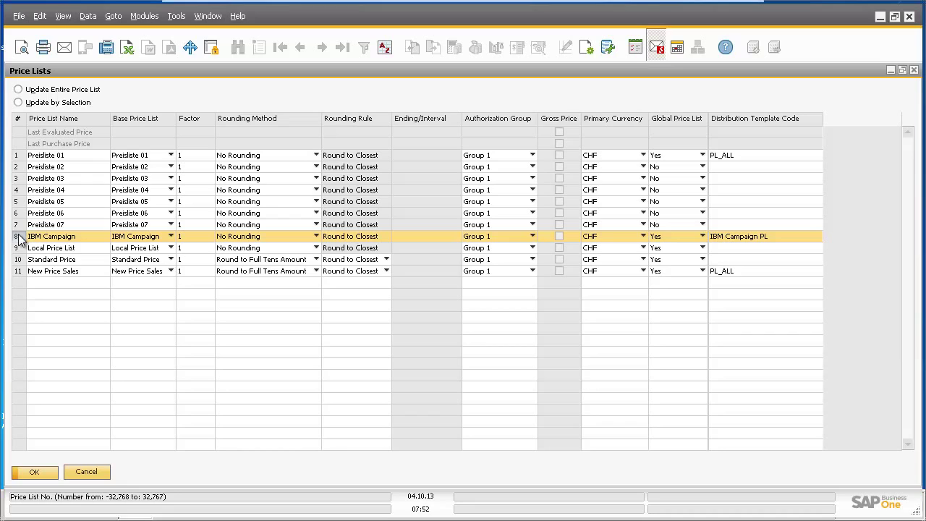
double_click(18, 237)
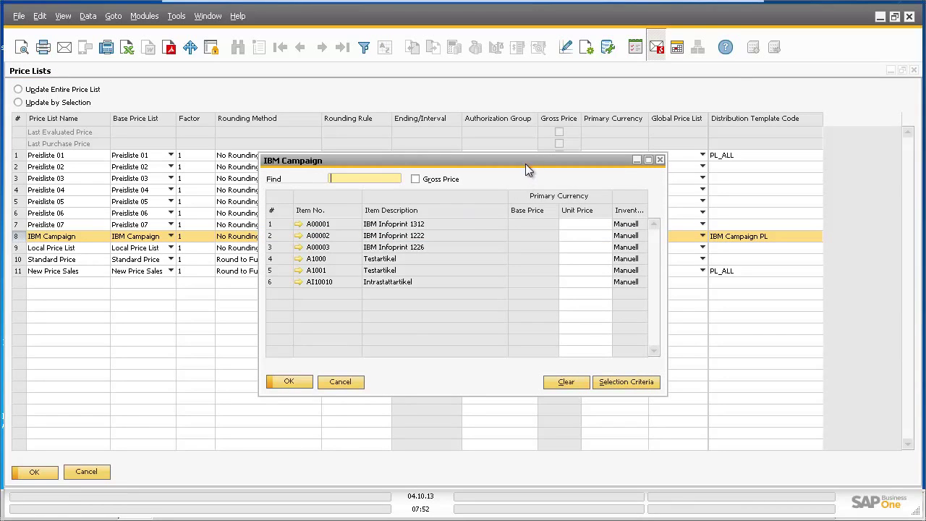
left_click_drag(525, 163, 481, 182)
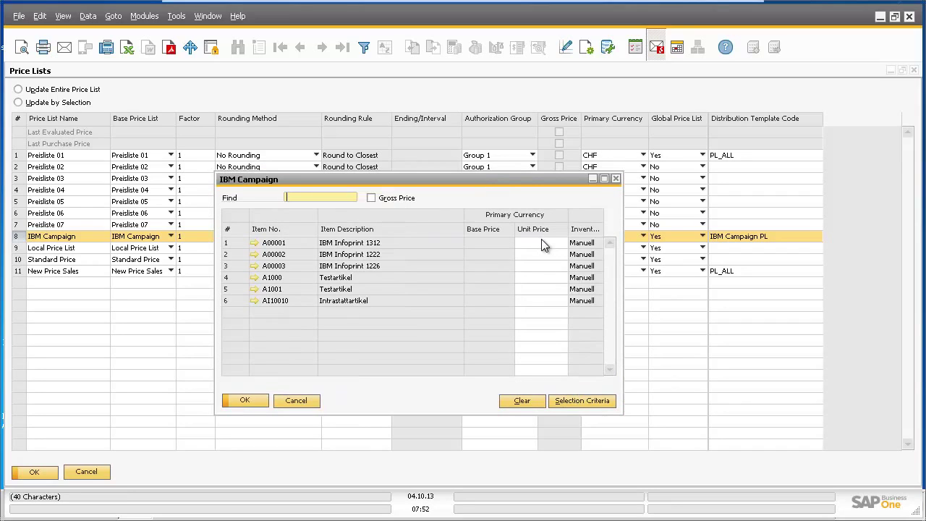
left_click(541, 241)
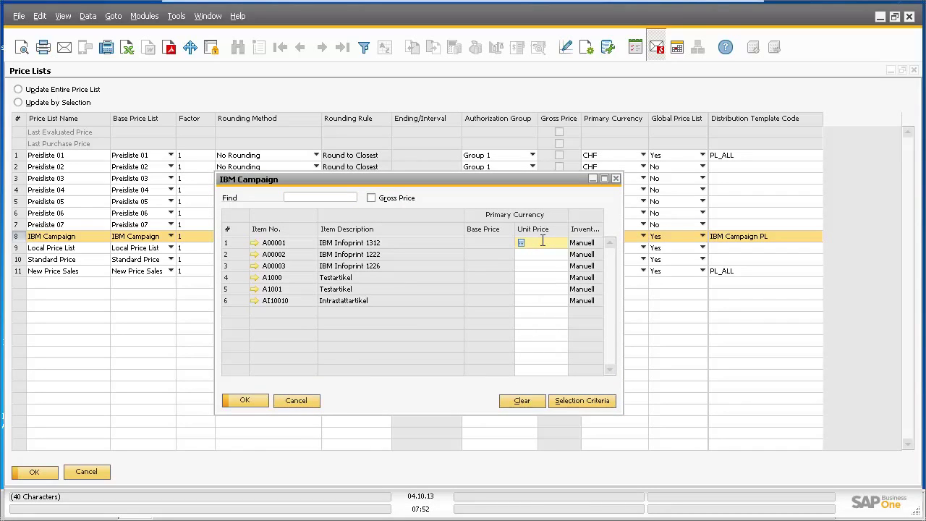
type("300")
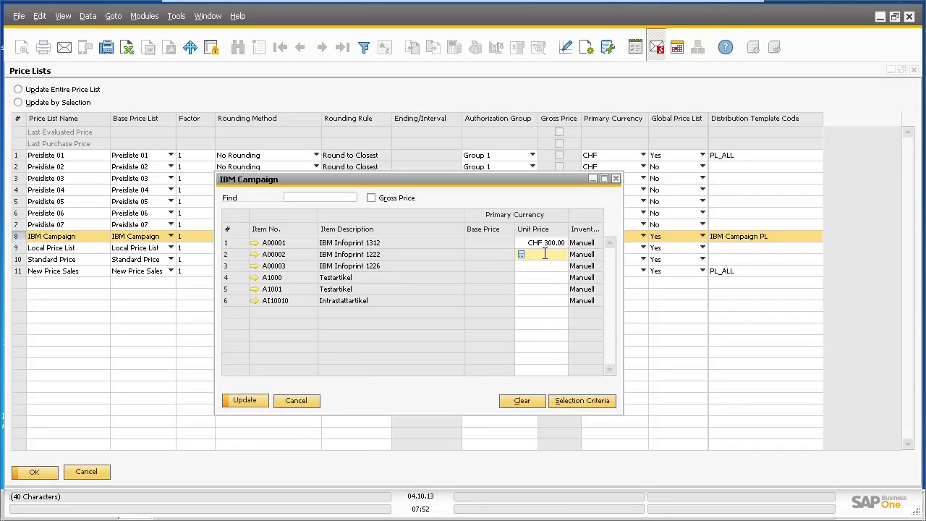
left_click(545, 253)
type("140")
left_click(552, 266)
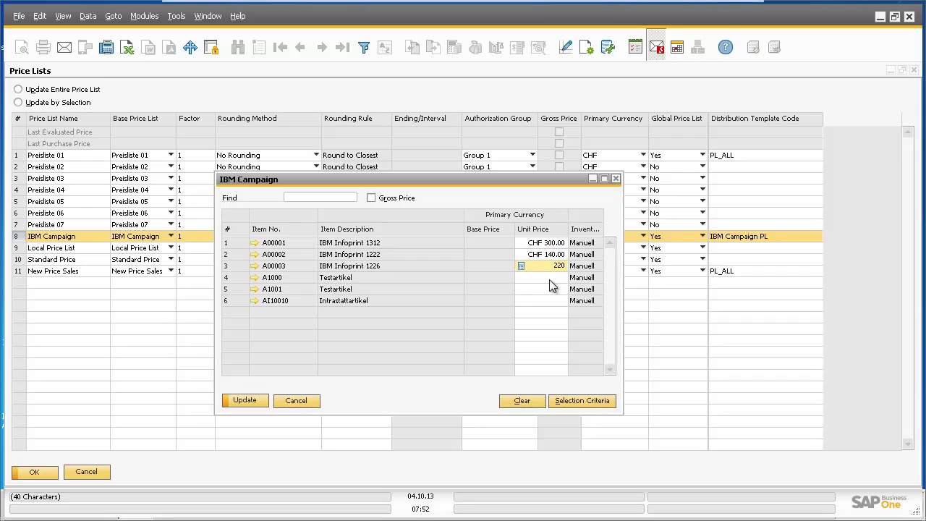
left_click(549, 279)
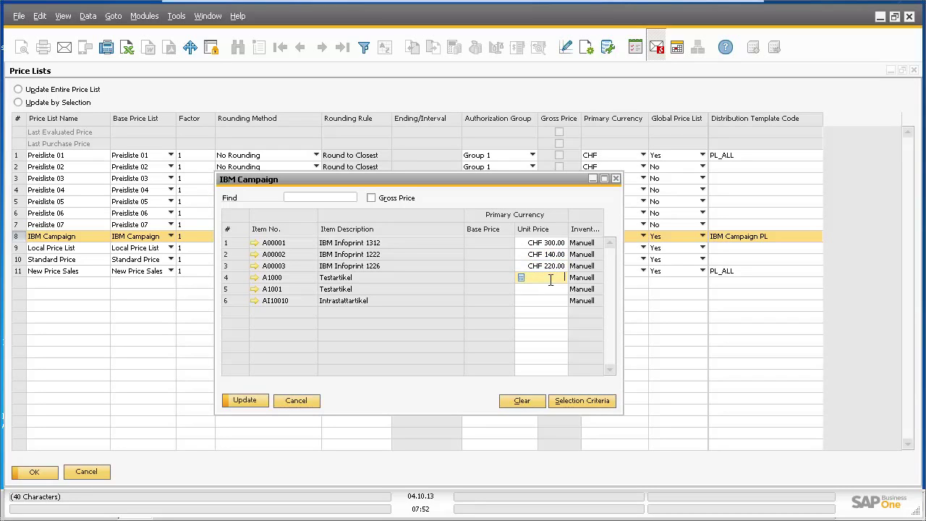
Step: Save the item prices and close the item price and Price Lists windows
left_click(248, 401)
left_click(247, 402)
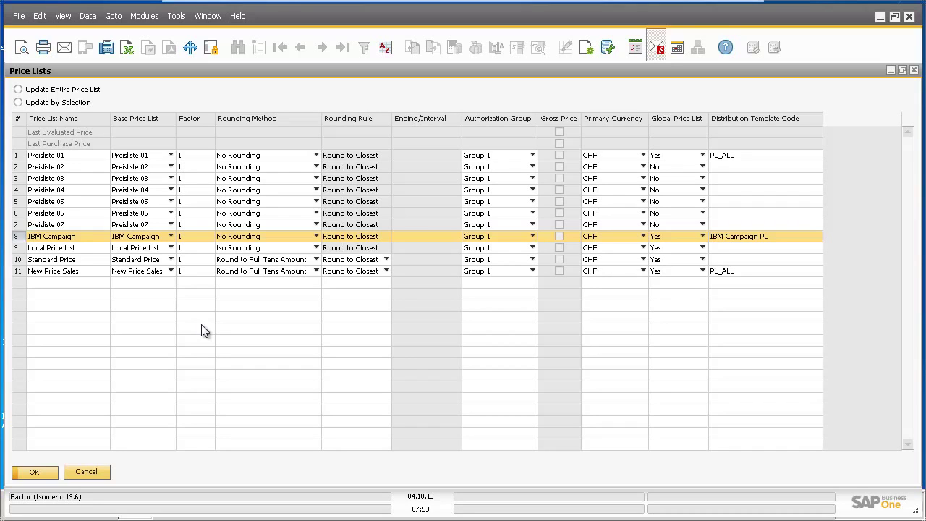
left_click(45, 472)
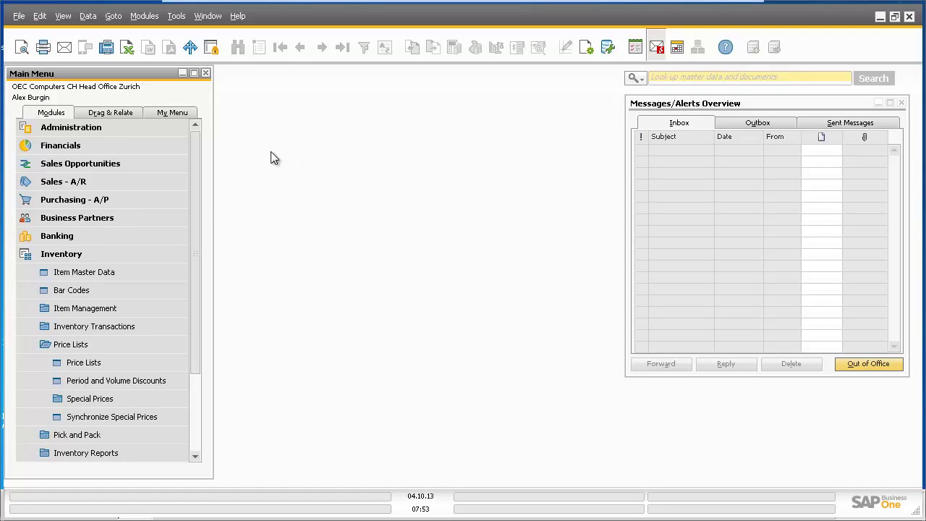
Step: Start a new item A00004 described as 'IBM Inforprint 1006' in Item Master Data
left_click(144, 268)
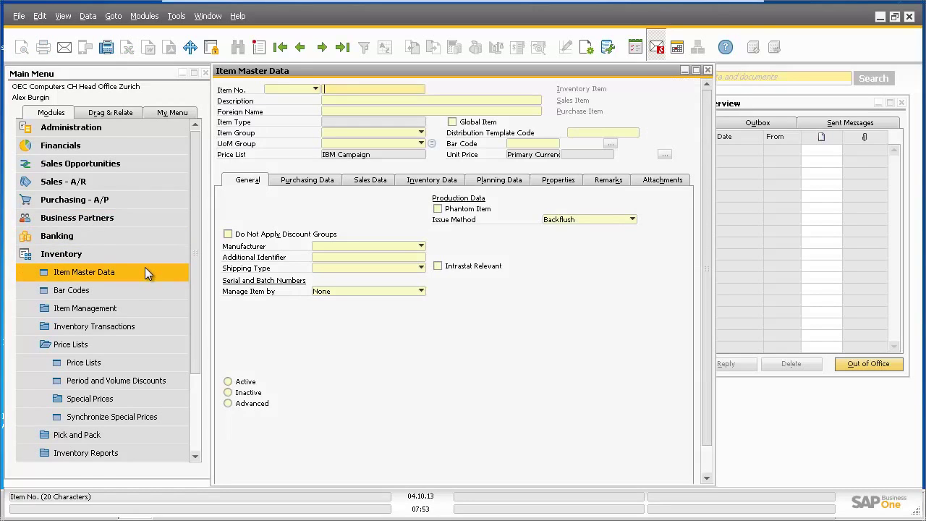
left_click(696, 71)
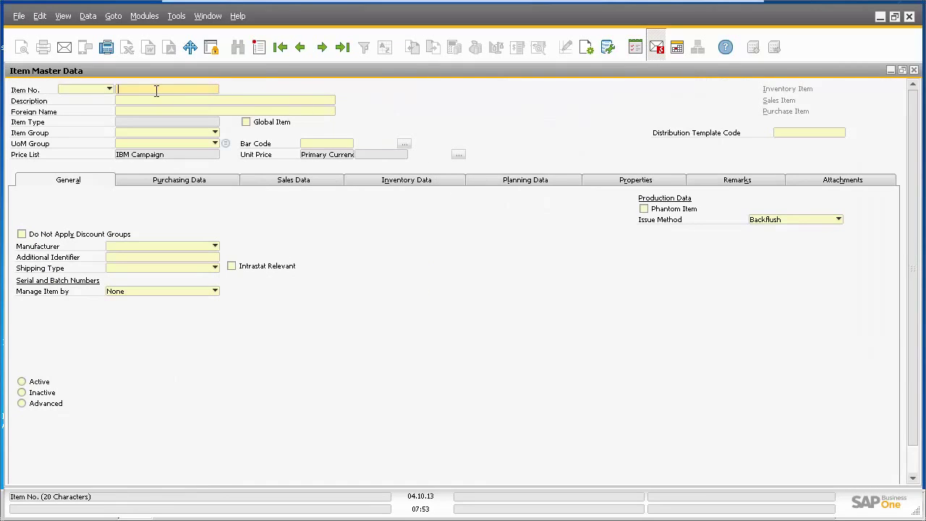
key("ctrl+a")
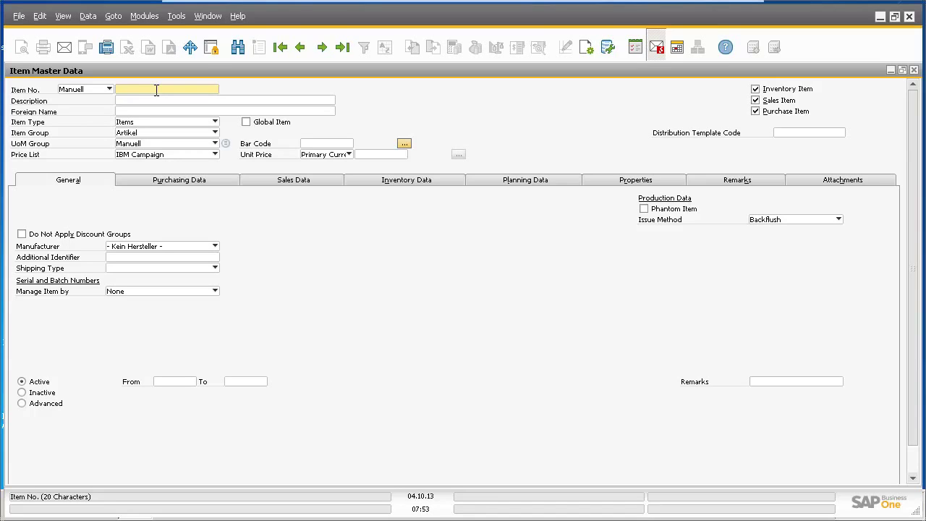
type("A00004")
left_click(153, 100)
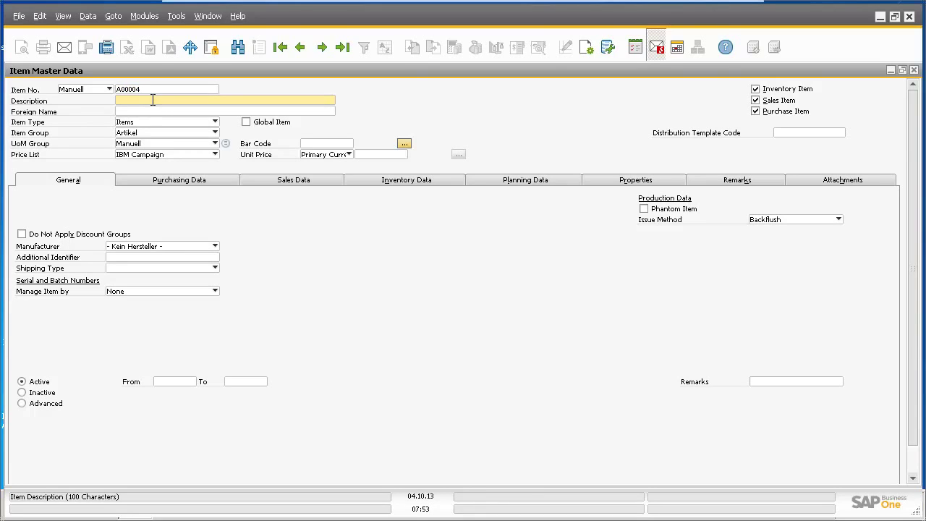
type("IBM Inforprint 1006")
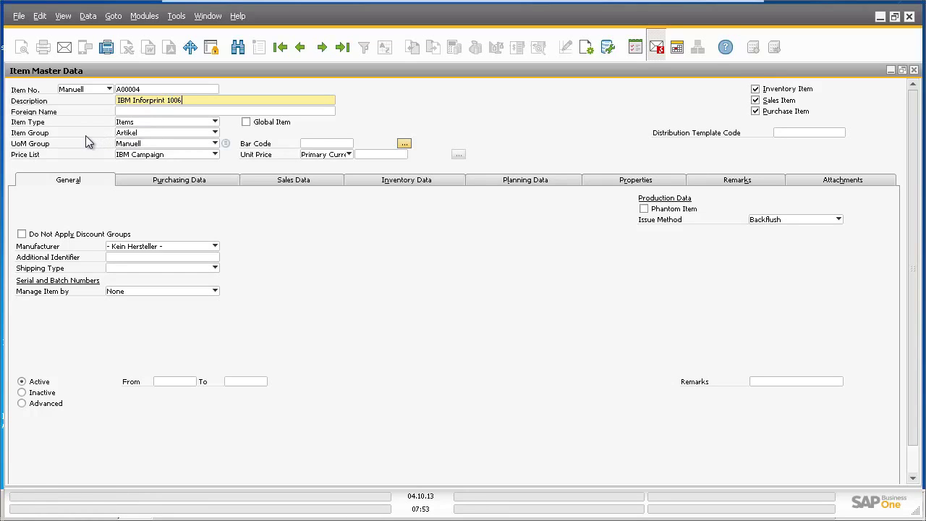
Step: Assign the item to group IBM Campaign 2013, accepting the group's item details
left_click(214, 134)
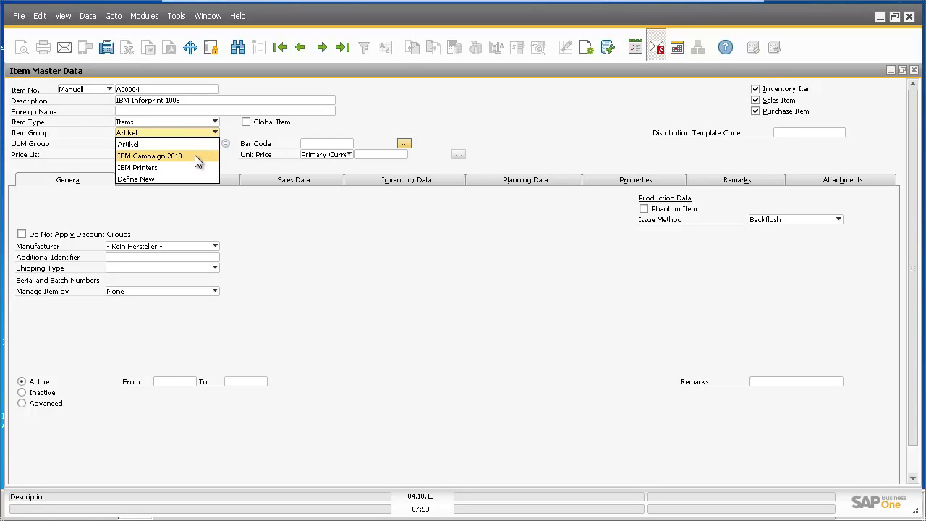
left_click(195, 156)
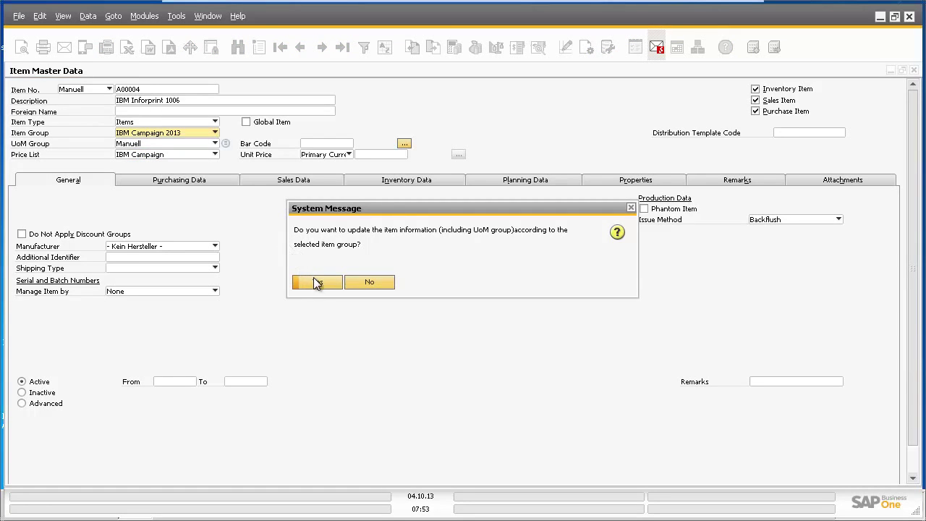
left_click(315, 282)
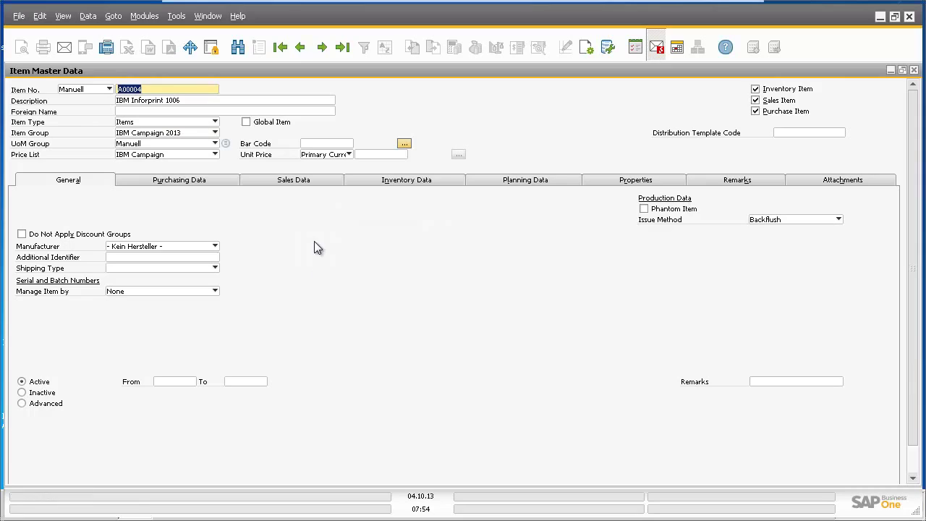
Step: Mark A00004 as a global item, give it unit price 400, and add it
left_click(248, 124)
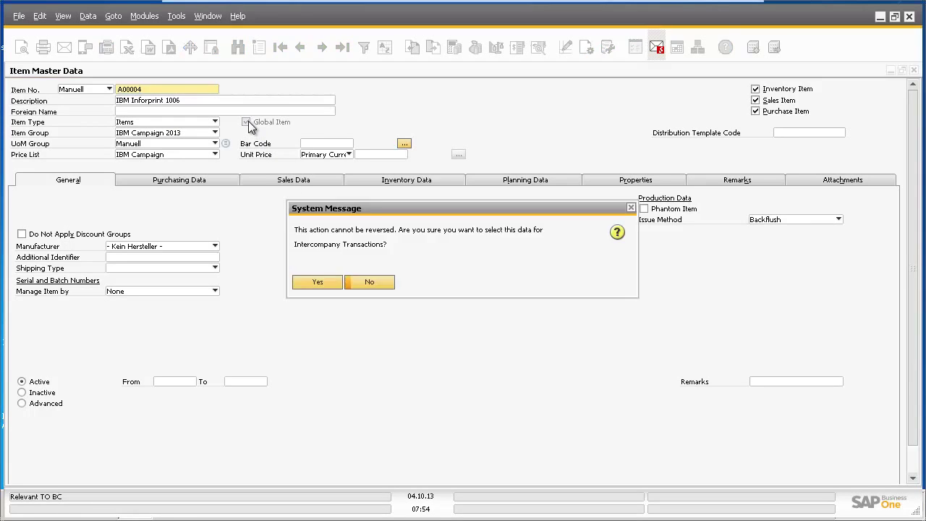
left_click(312, 281)
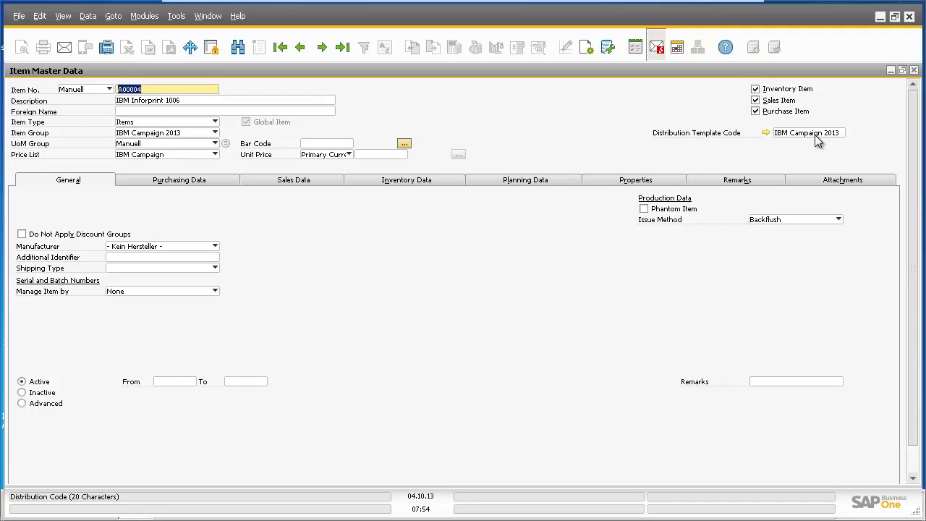
left_click(388, 155)
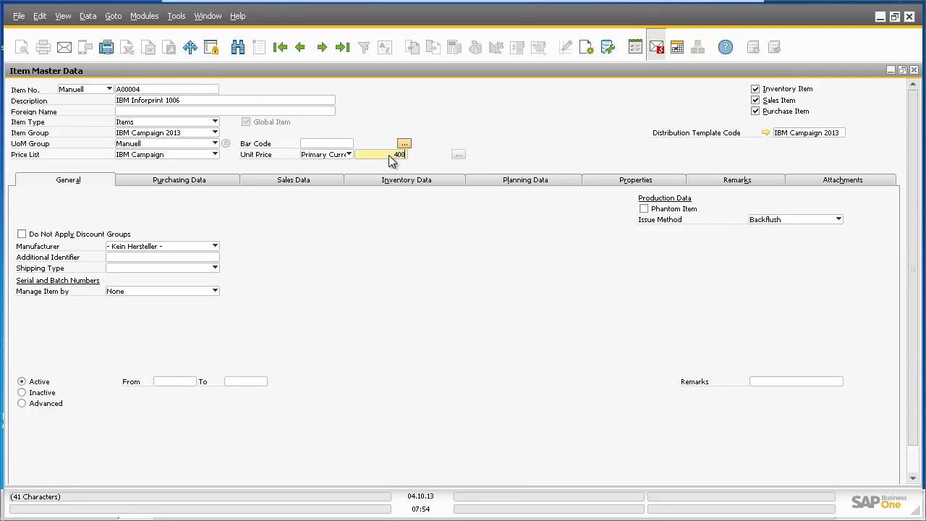
scroll(72, 434, "down", 1)
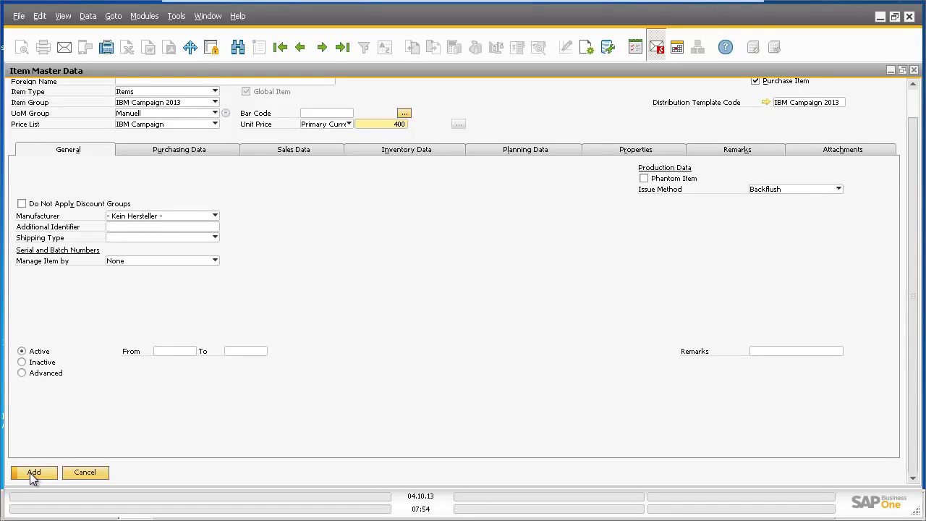
left_click(30, 472)
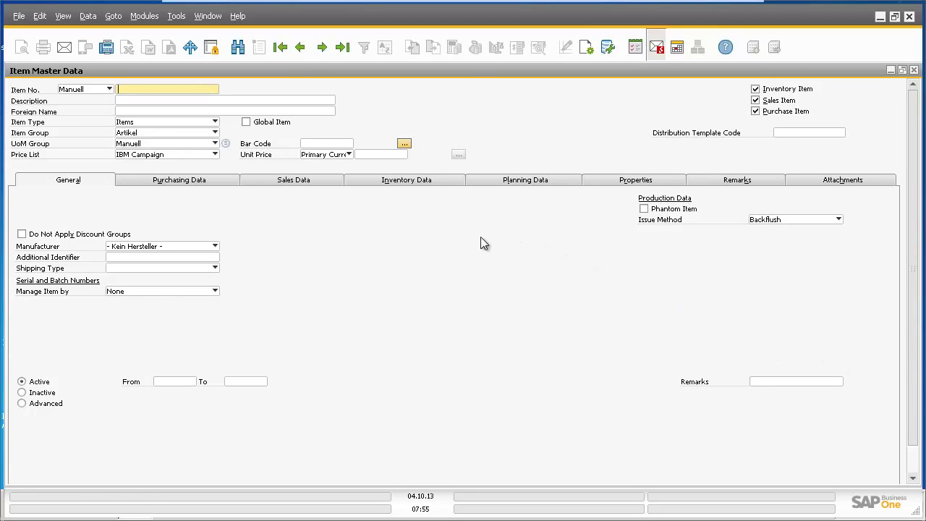
Step: Make item A00001 global, move it to group IBM Campaign 2013, and update it
left_click(281, 48)
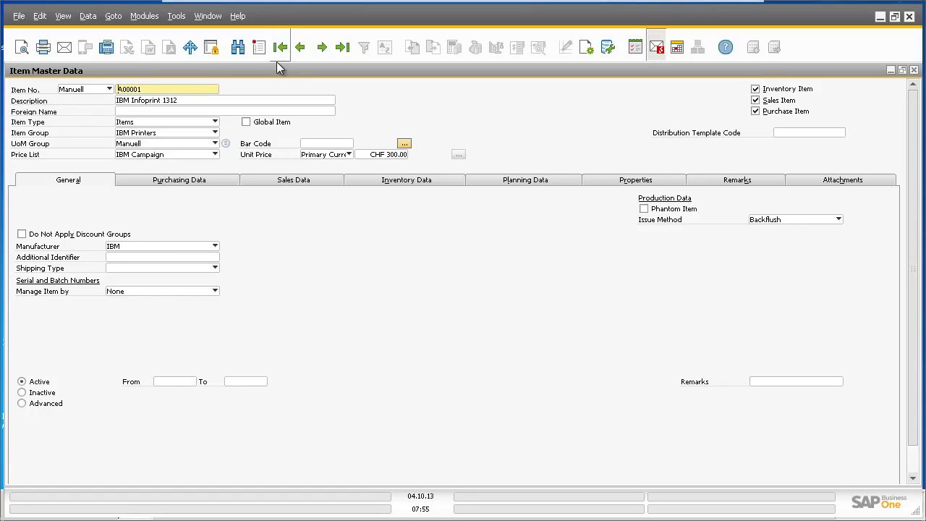
left_click(247, 124)
left_click(321, 281)
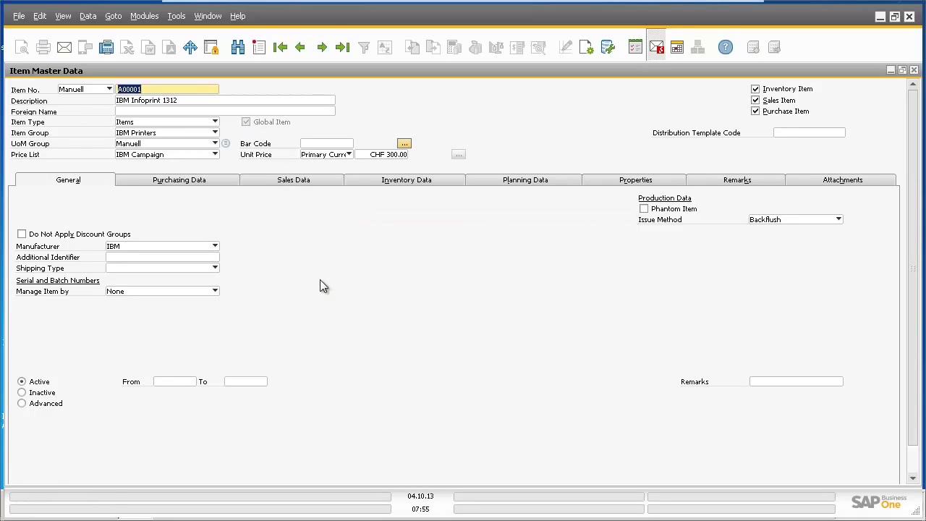
left_click(176, 133)
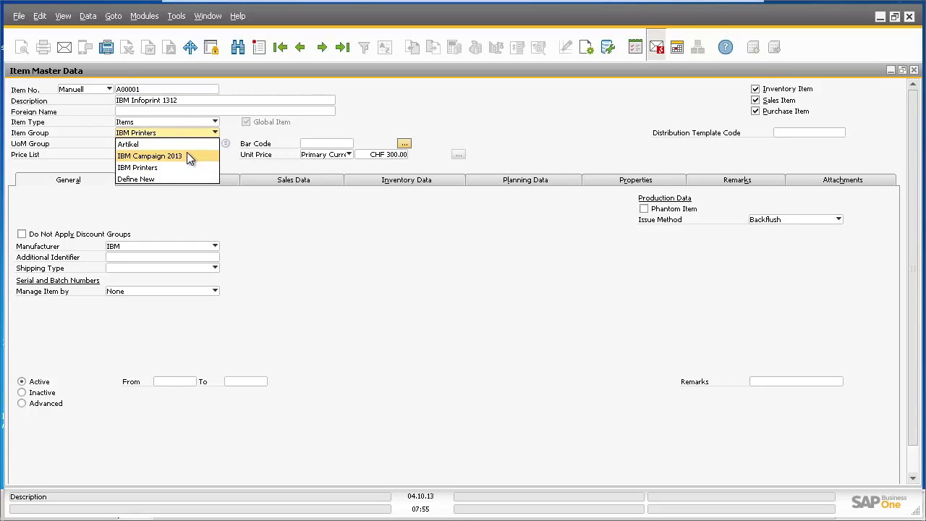
left_click(188, 155)
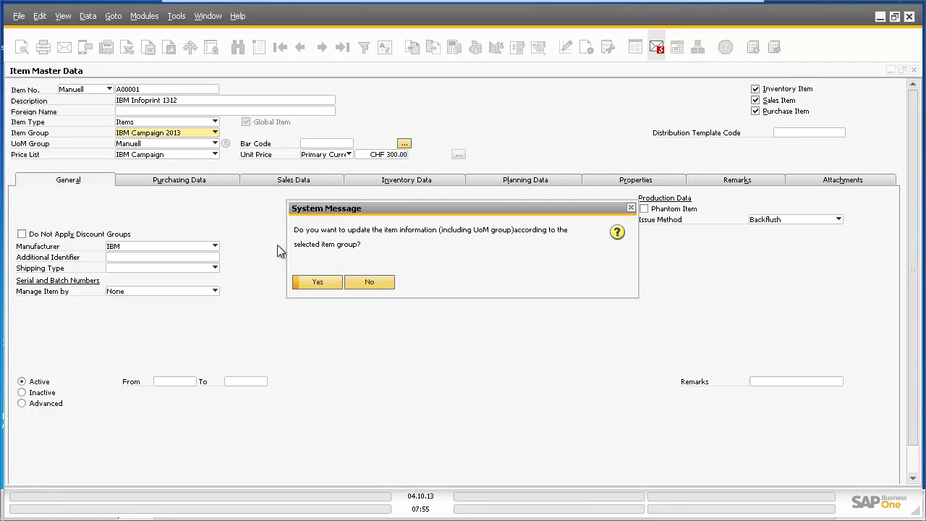
left_click(319, 283)
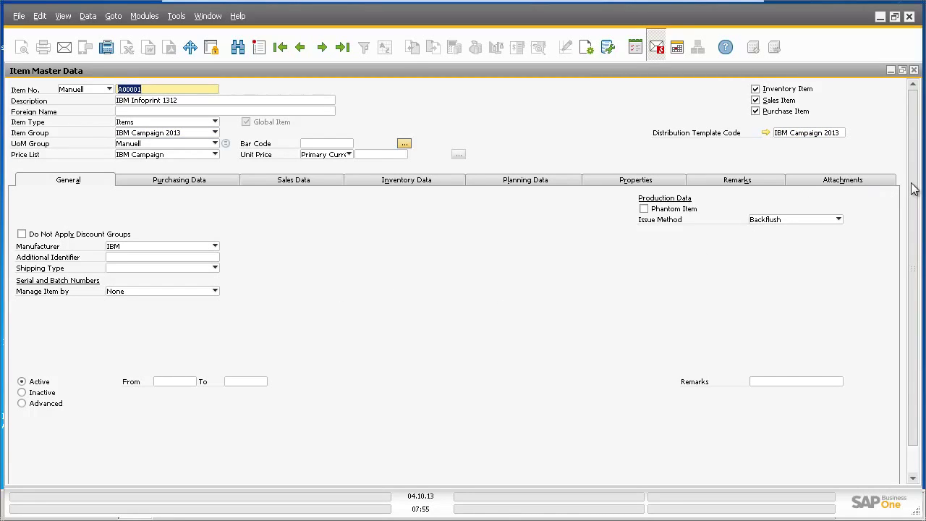
scroll(914, 235, "down", 2)
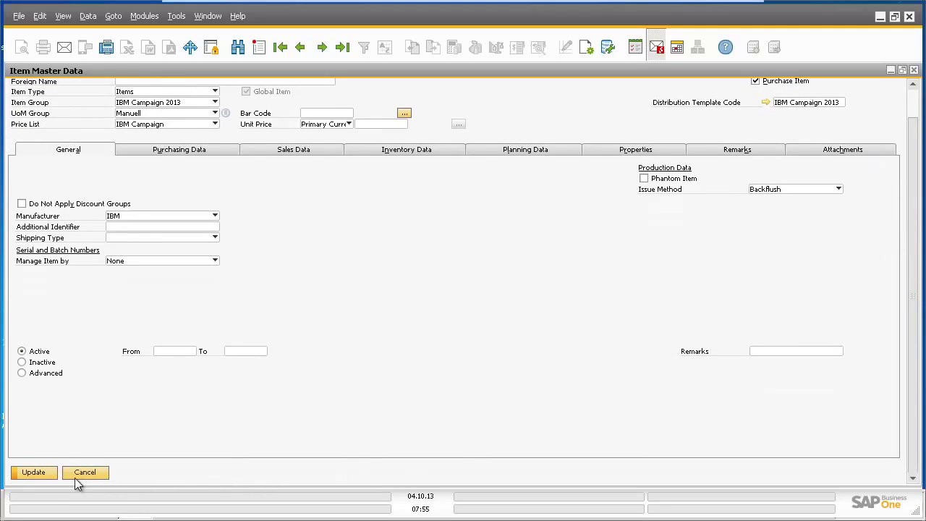
left_click(47, 472)
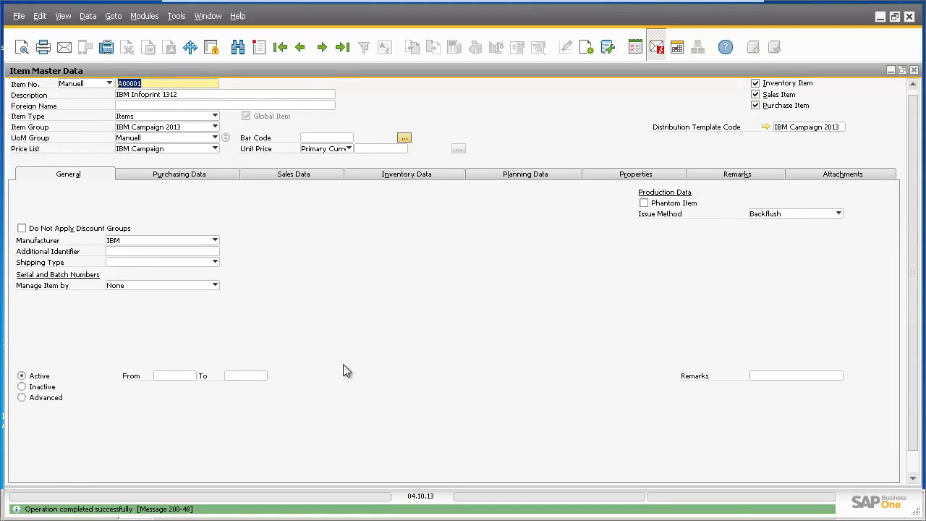
Step: Move item A00002 to group IBM Campaign 2013, make it global, and update it
left_click(322, 49)
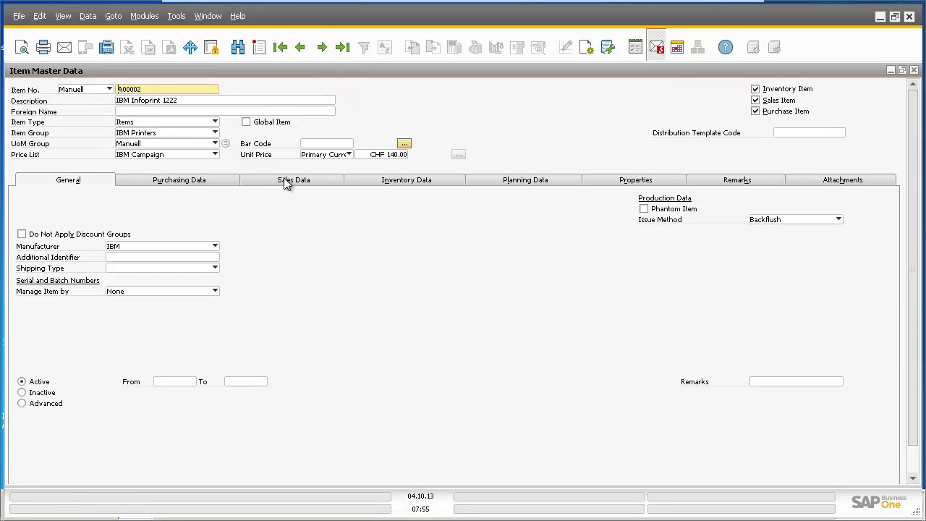
left_click(191, 137)
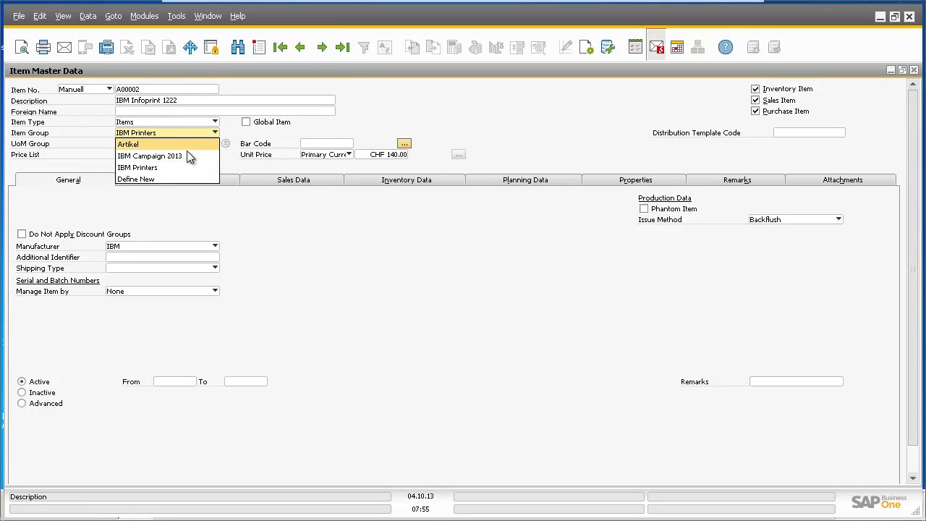
left_click(187, 162)
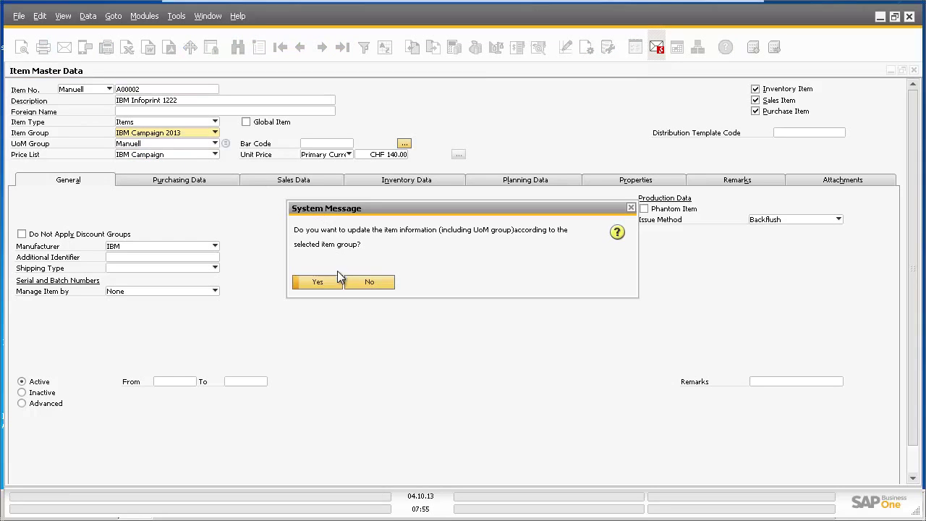
left_click(333, 283)
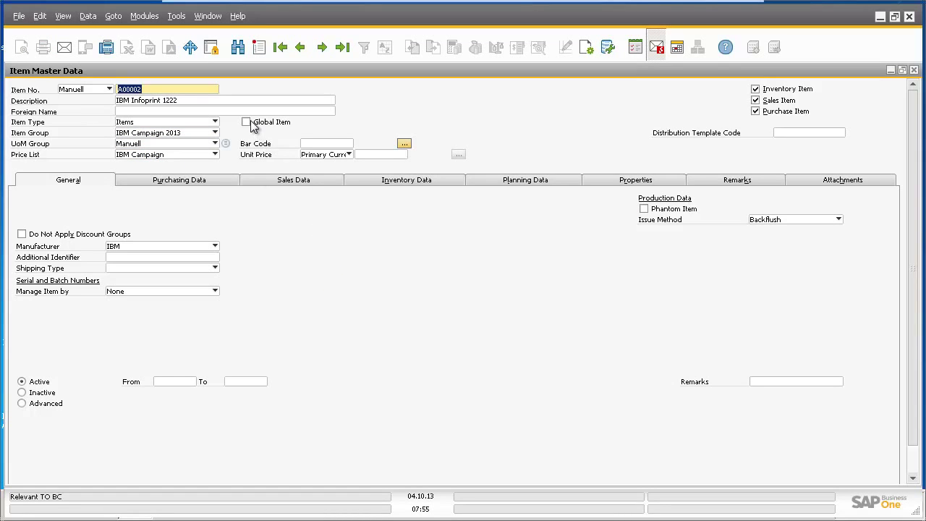
left_click(246, 122)
left_click(325, 282)
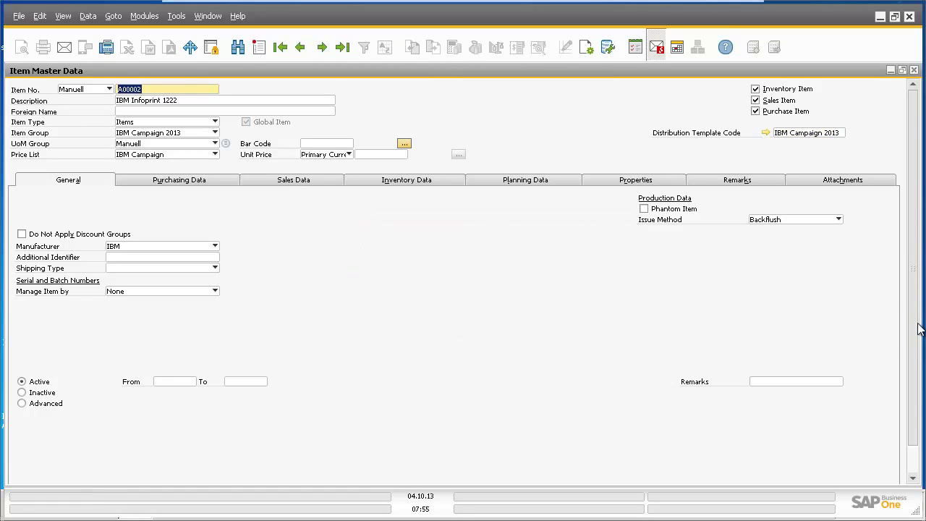
scroll(912, 337, "down", 1)
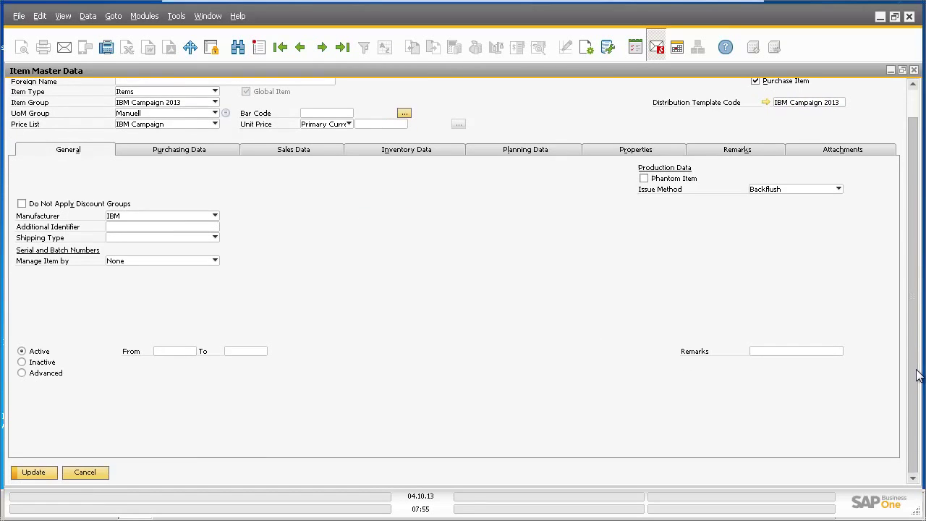
left_click(47, 472)
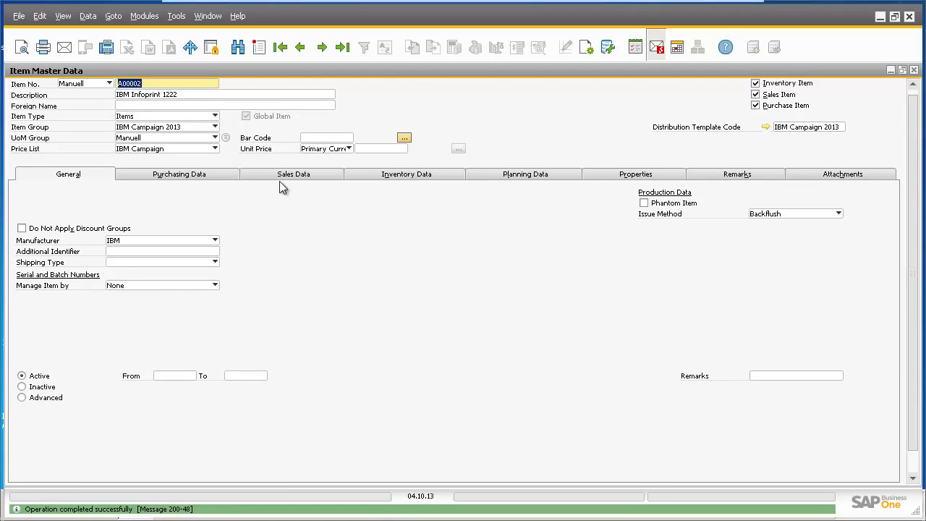
Step: Move item A00003 to group IBM Campaign 2013, make it global, and update it
left_click(323, 47)
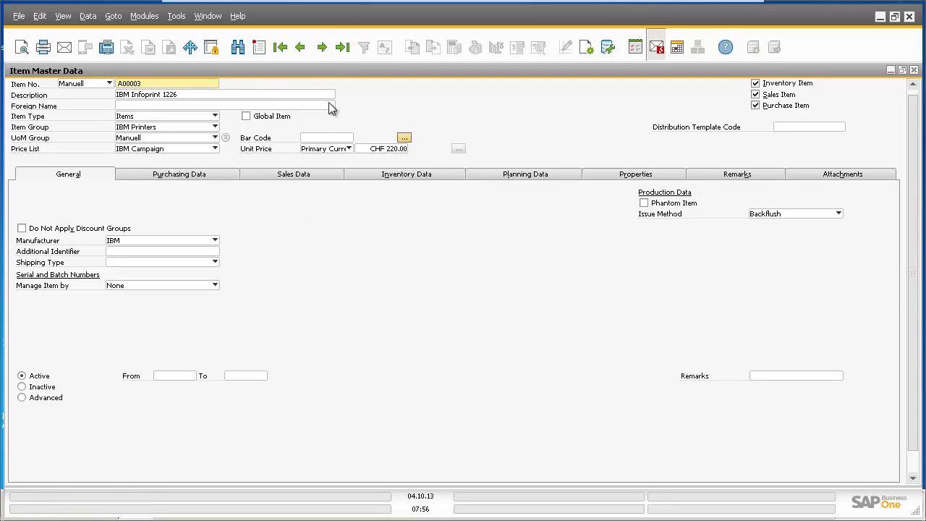
left_click(209, 130)
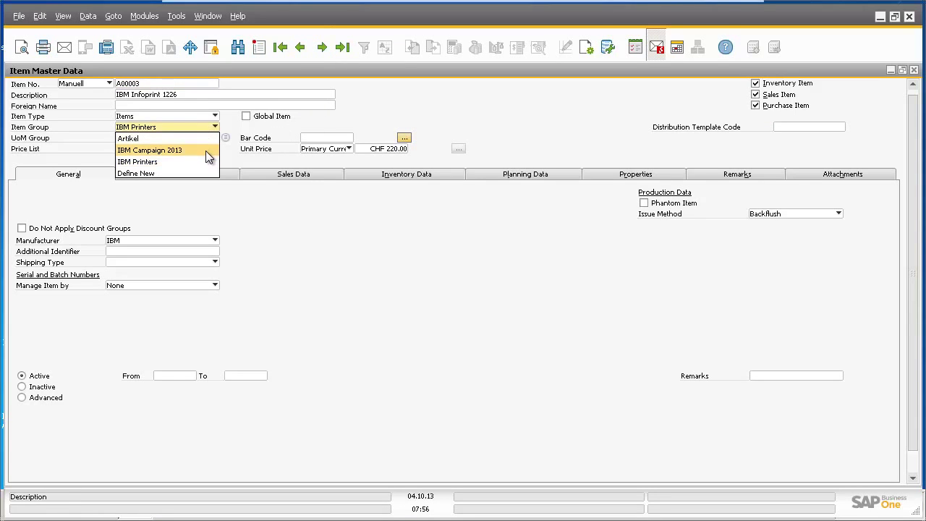
left_click(208, 150)
left_click(318, 282)
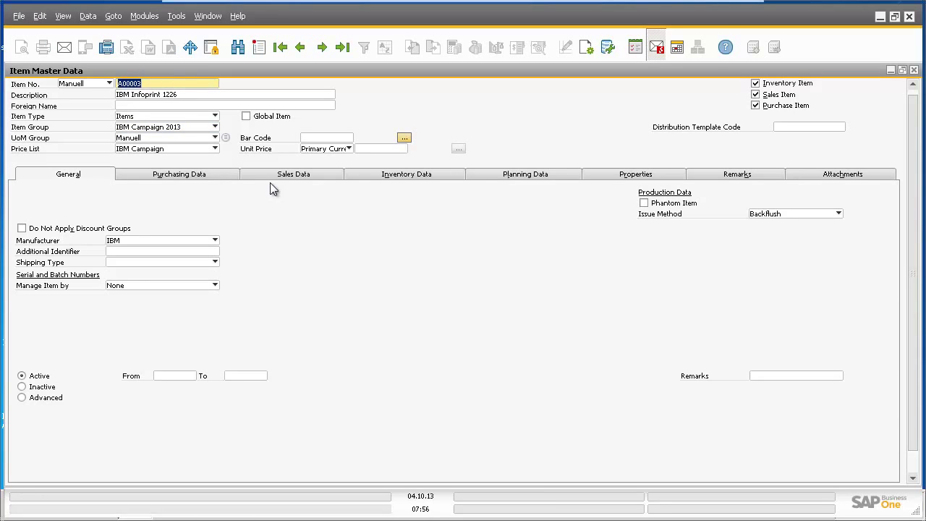
left_click(270, 118)
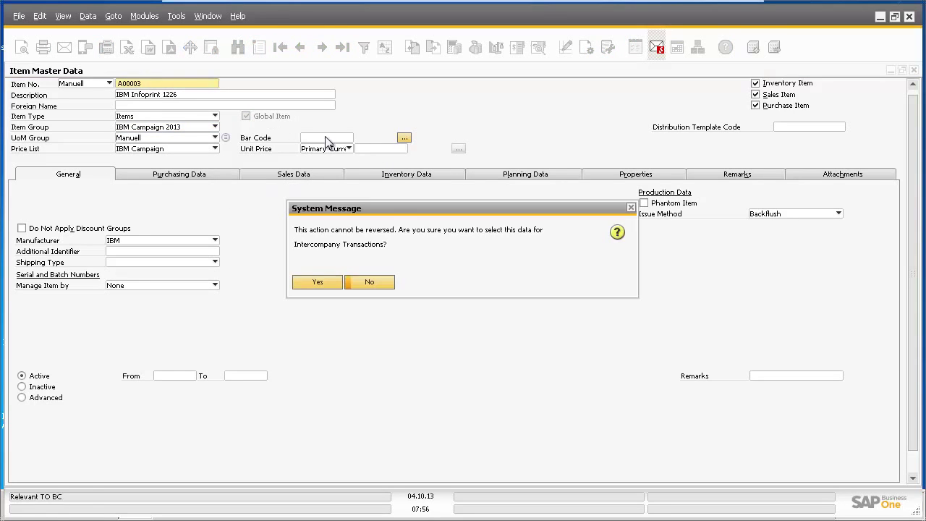
left_click(329, 286)
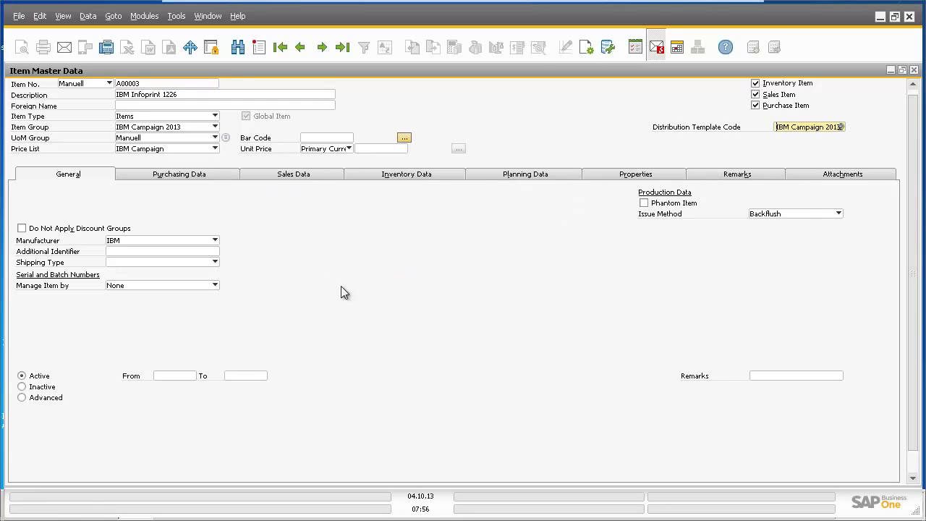
scroll(913, 370, "down", 1)
scroll(914, 369, "down", 1)
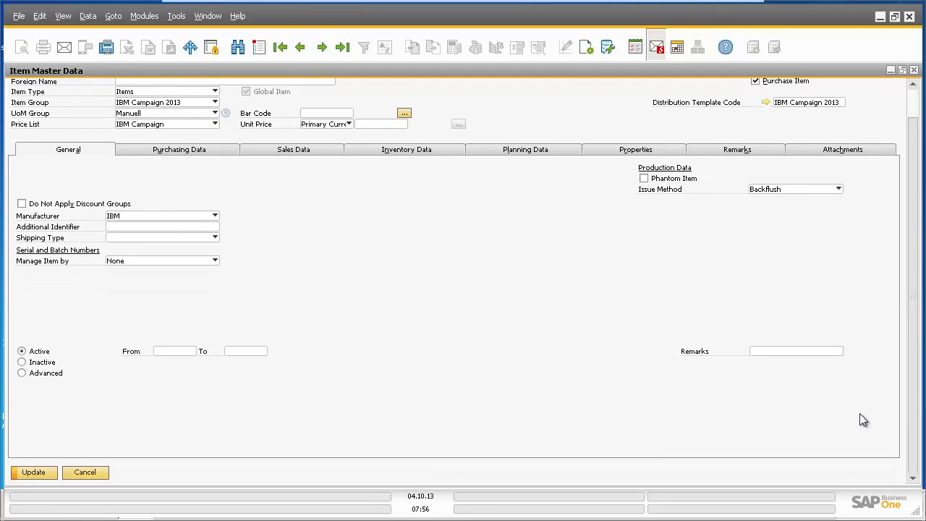
left_click(45, 473)
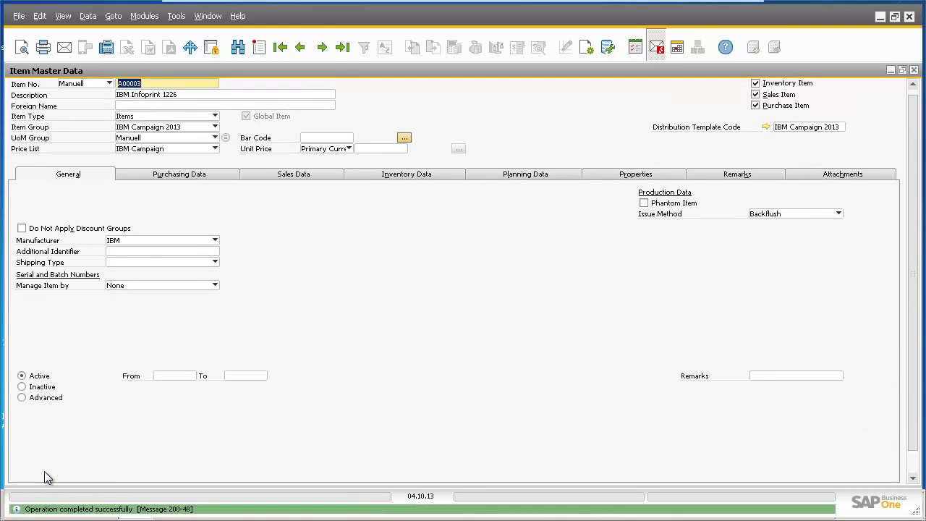
Step: Close the Item Master Data window
left_click(913, 70)
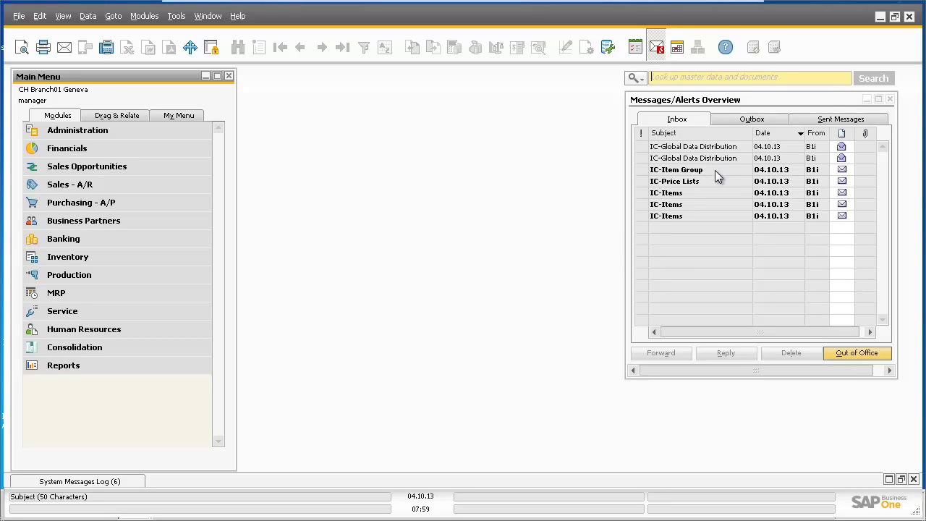
Step: Read the IC-Item Group message and check the setup of item group 103
left_click(714, 174)
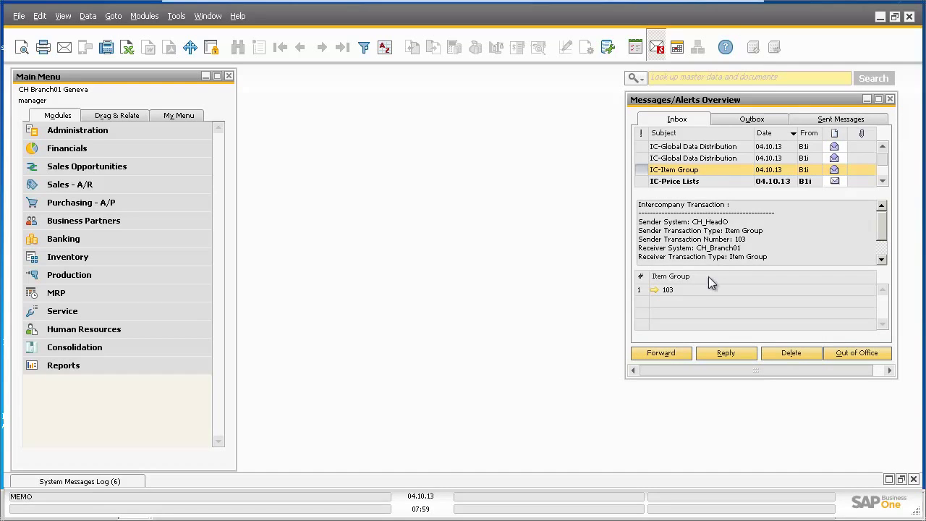
left_click(655, 289)
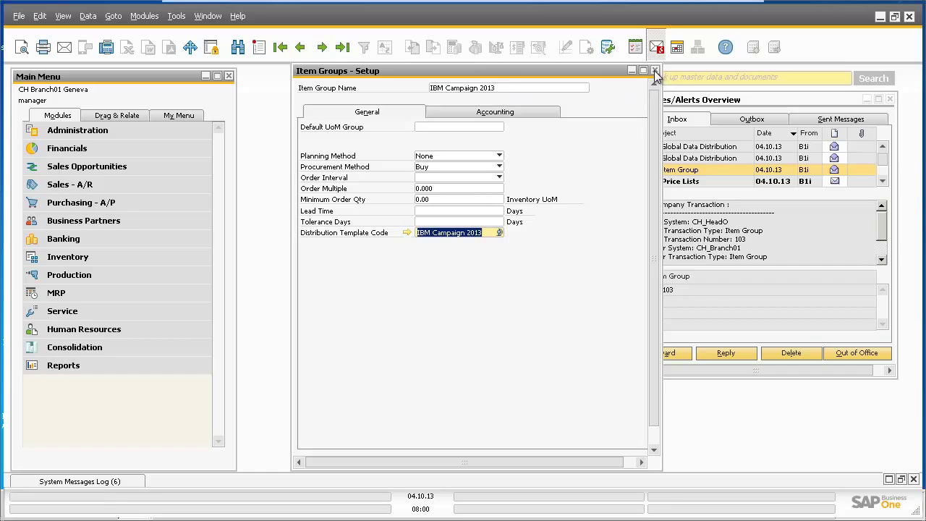
left_click(655, 70)
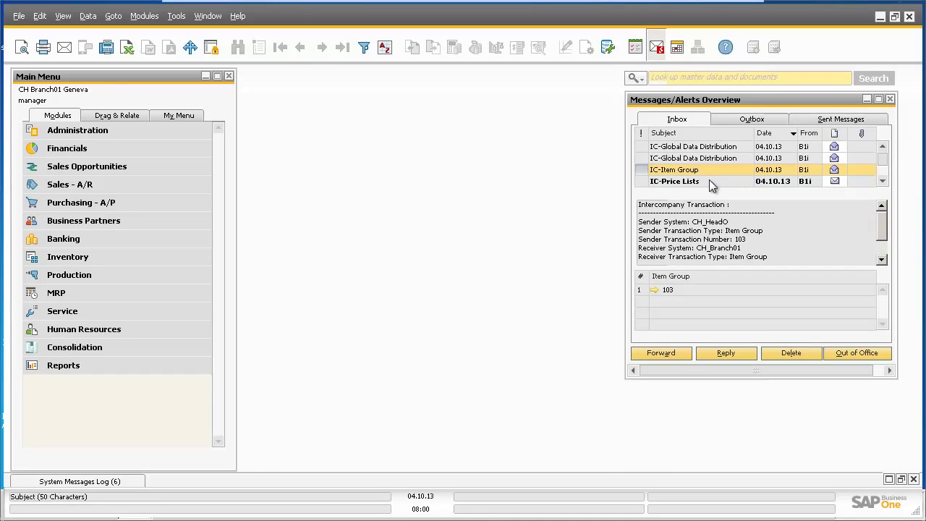
Step: Read the IC-Price Lists message and confirm price list 8 is IBM Campaign
left_click(669, 181)
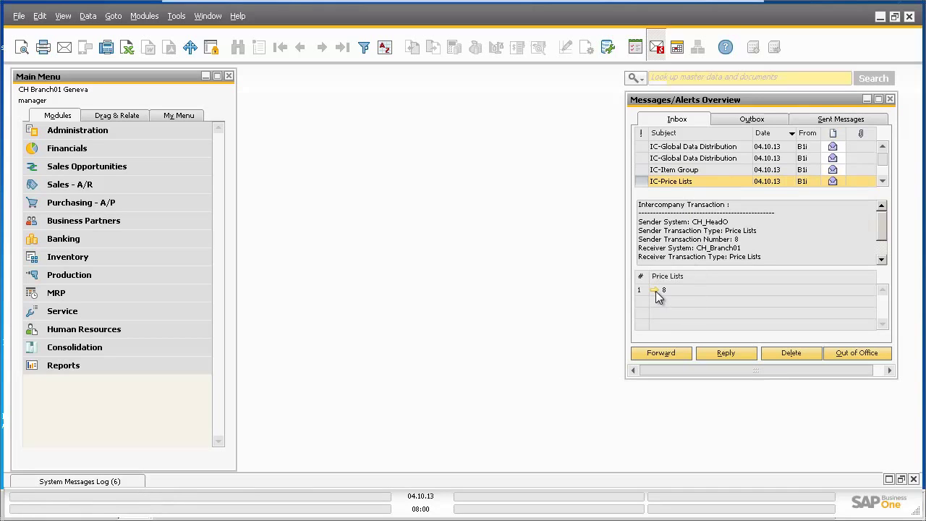
left_click(653, 289)
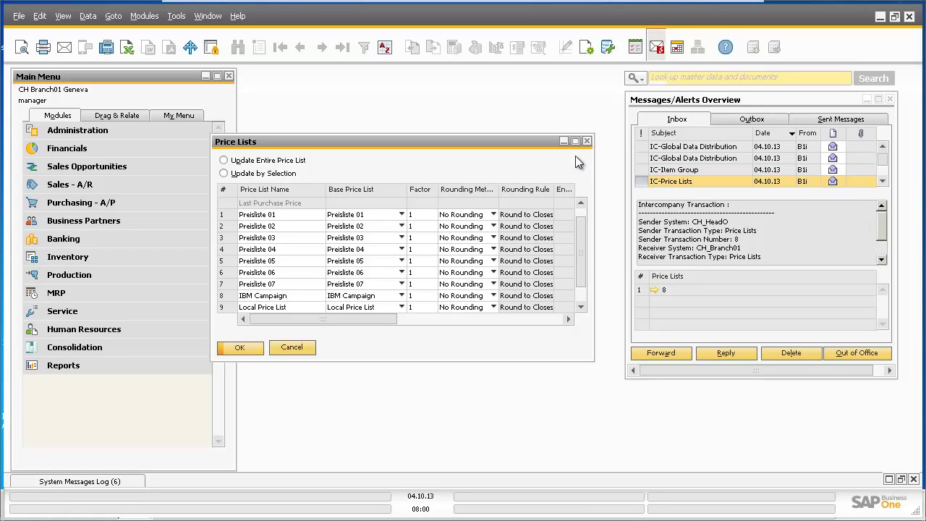
left_click(587, 142)
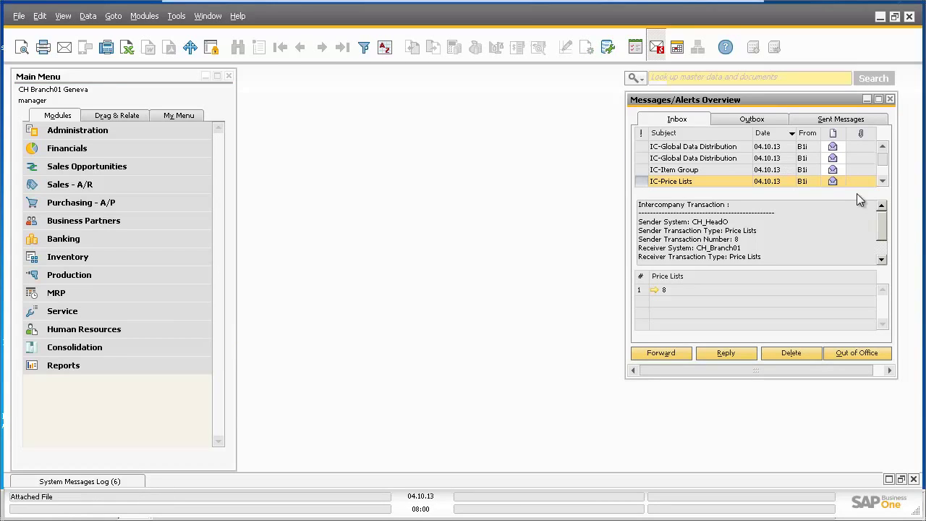
left_click_drag(882, 165, 884, 173)
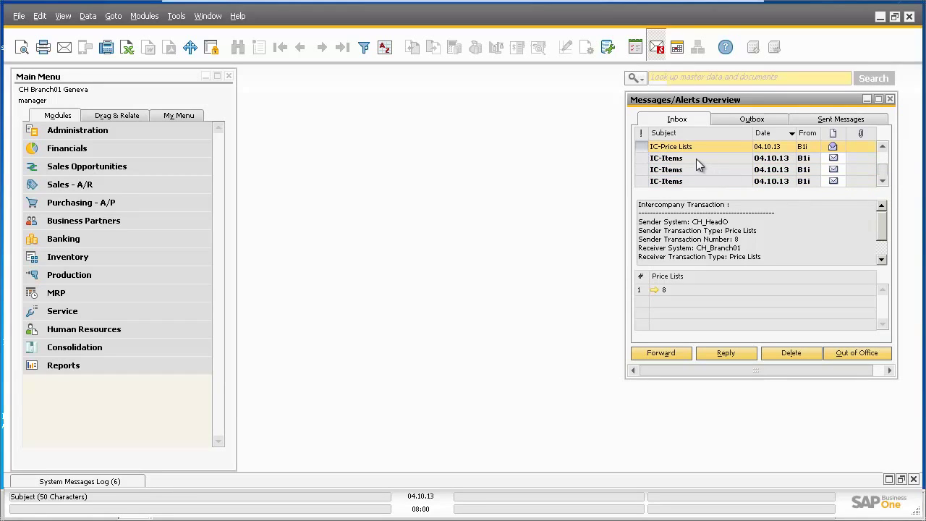
Step: Read the IC-Items messages for A00001, A00002 and A00003, checking A00001's master data
left_click(672, 158)
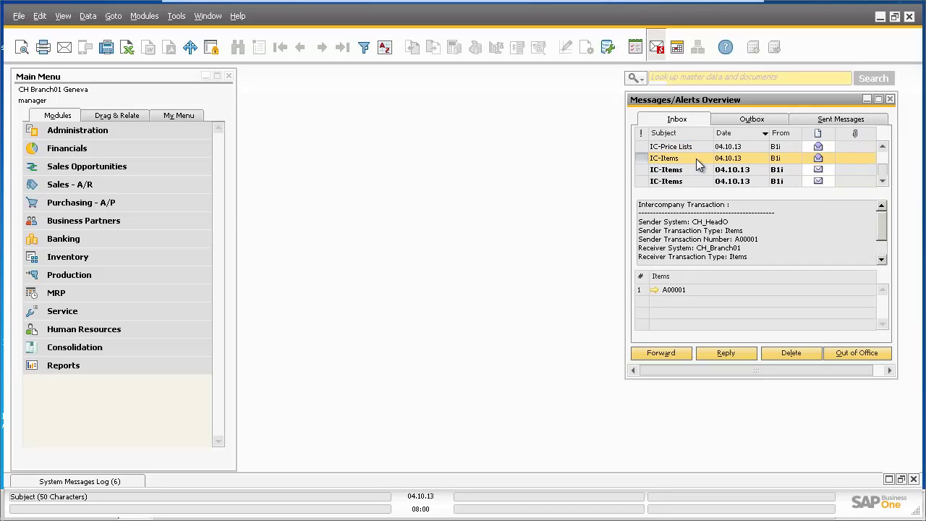
left_click(654, 289)
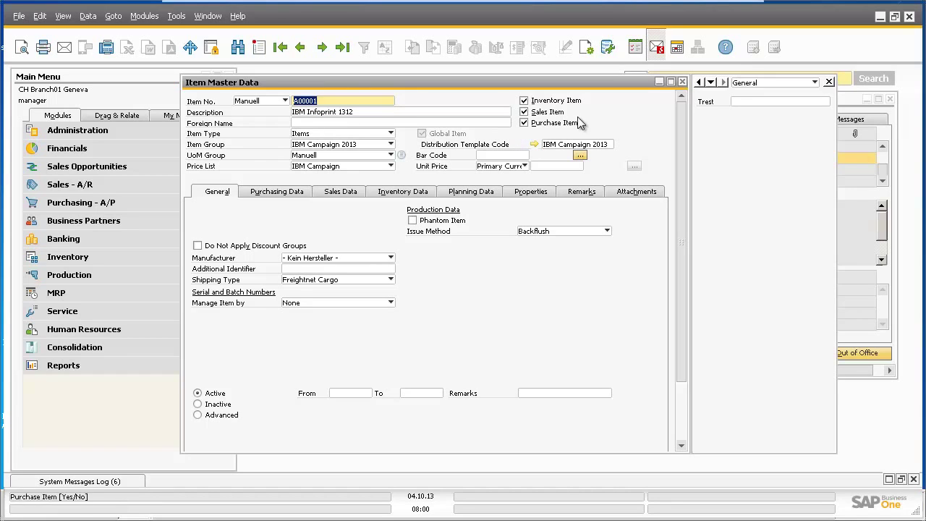
left_click(682, 81)
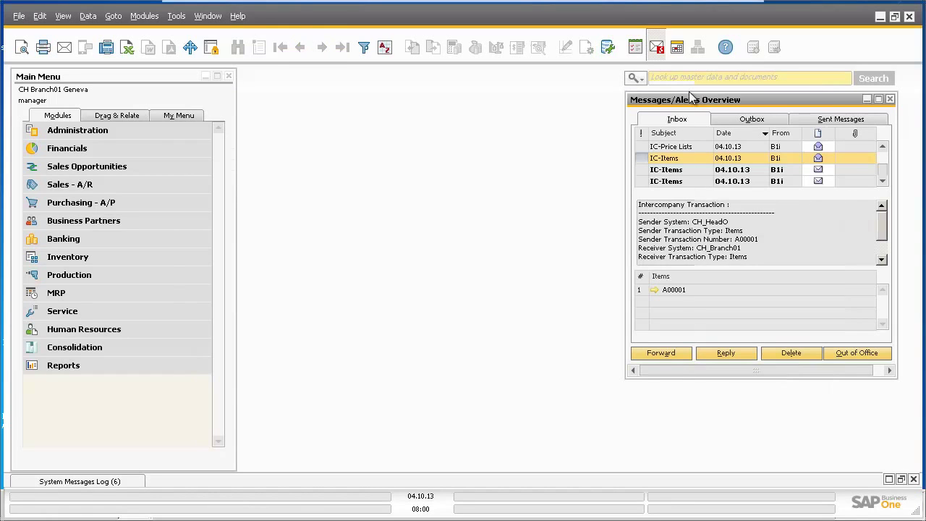
left_click(699, 173)
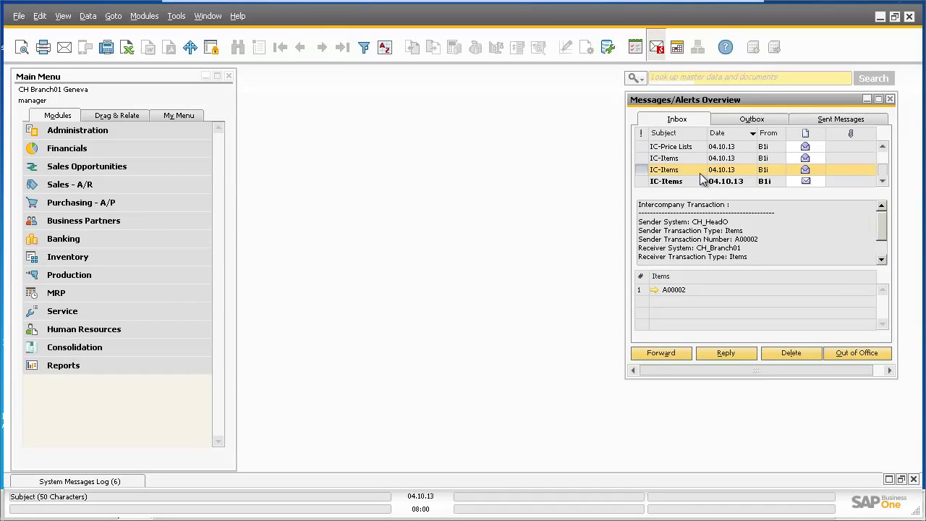
left_click(692, 179)
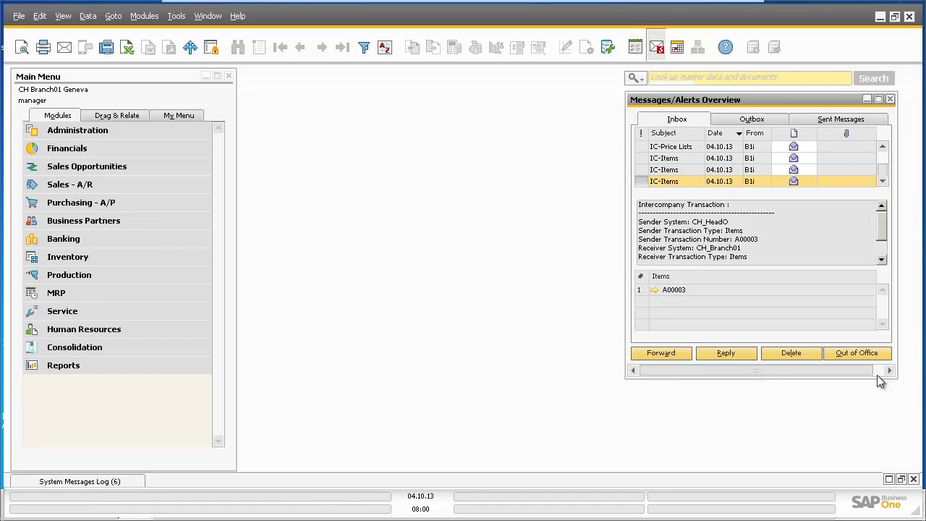
left_click_drag(873, 379, 875, 431)
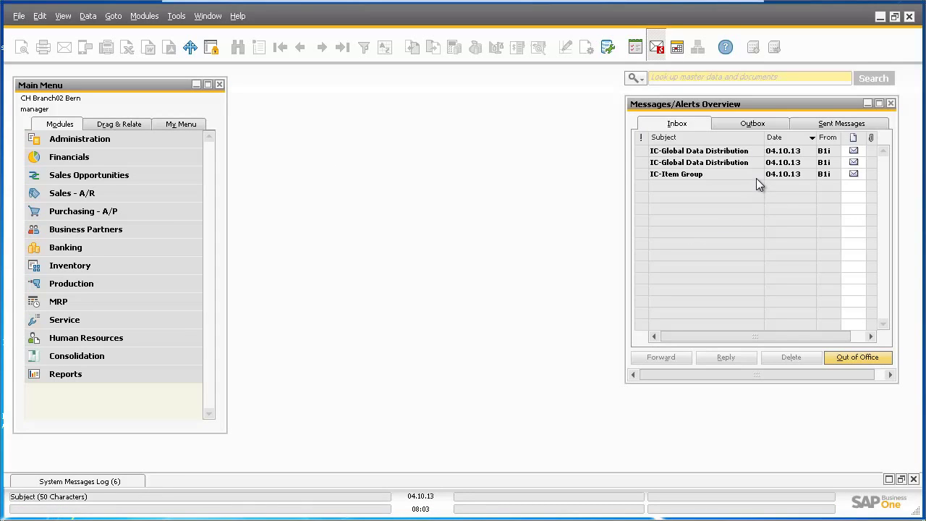
Step: Read Bern's two IC-Global Data Distribution messages and the IC-Item Group message for group 103
left_click(755, 151)
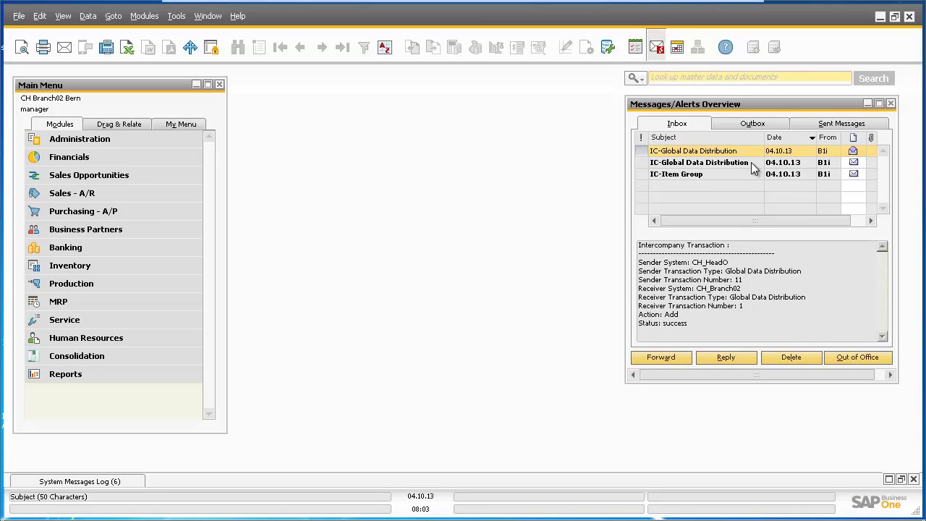
left_click(752, 162)
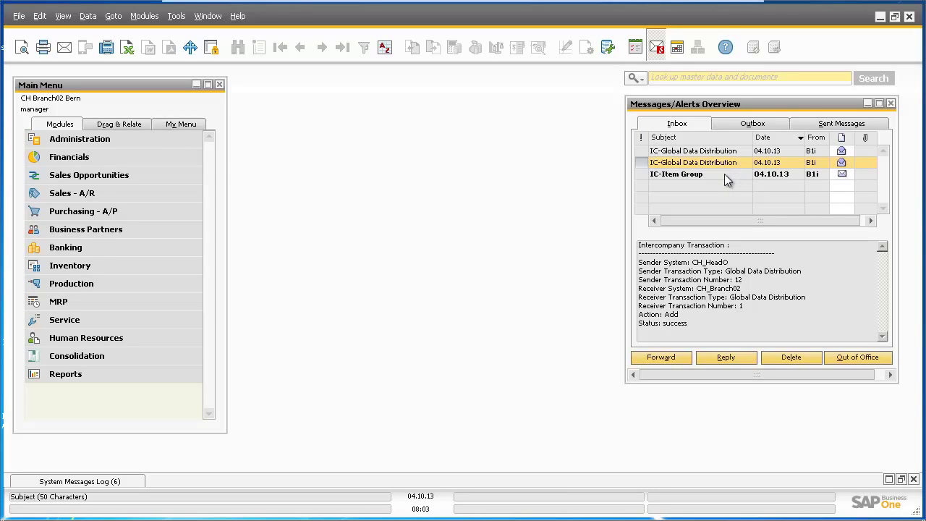
left_click(723, 175)
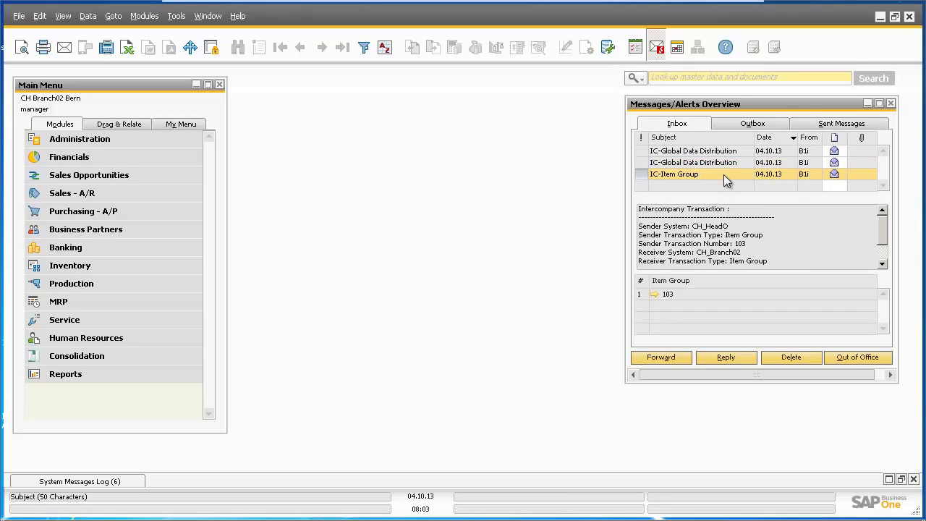